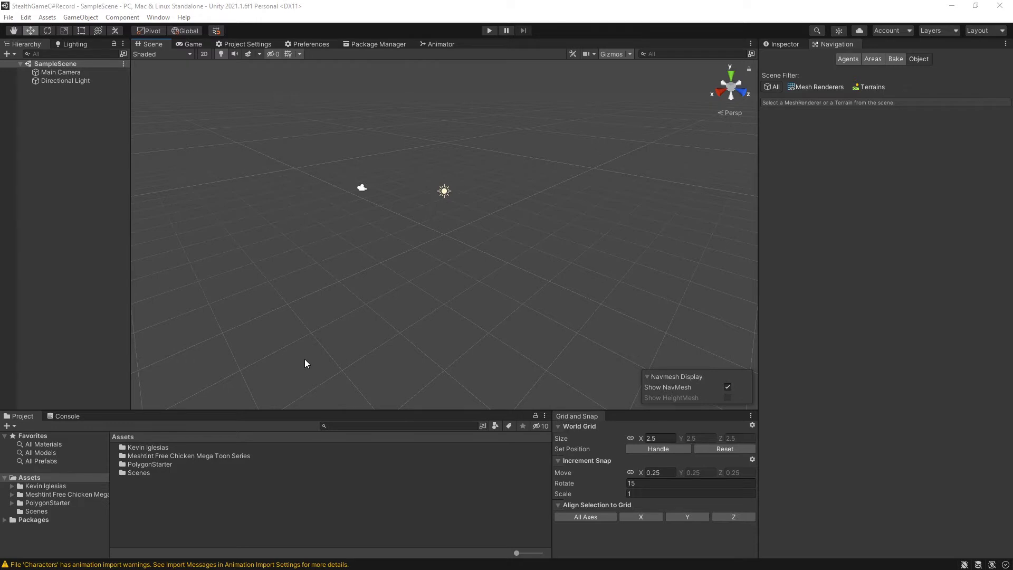
# - Review the Lighting settings and the Tags and Layers section of the project settings
pyautogui.click(85, 165)
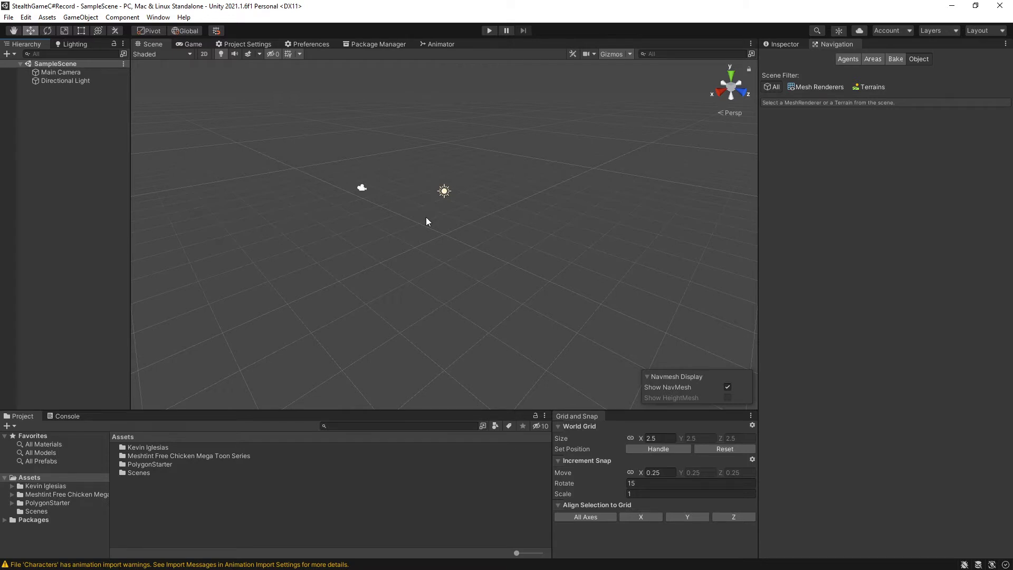
pyautogui.click(74, 45)
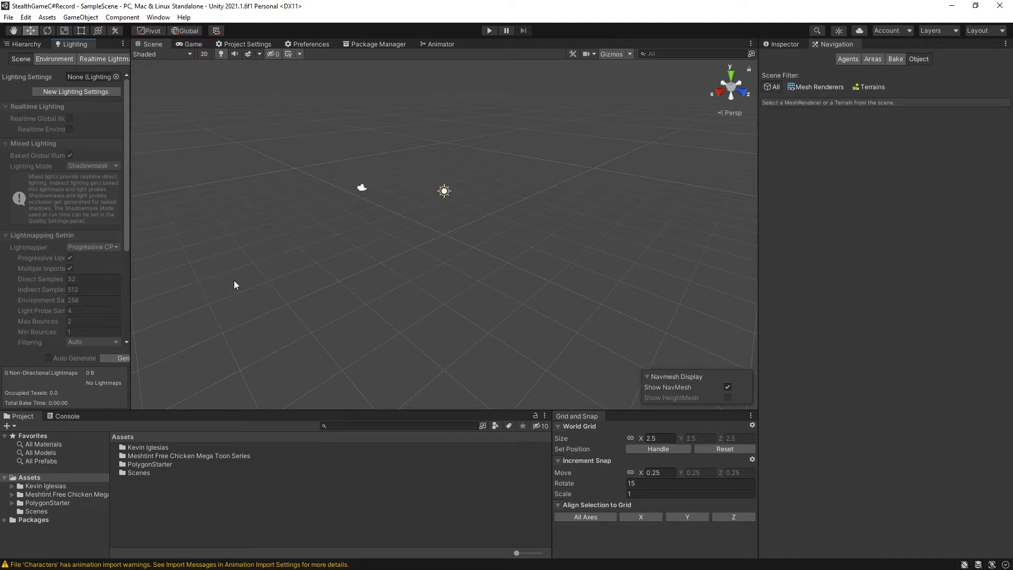
pyautogui.click(22, 44)
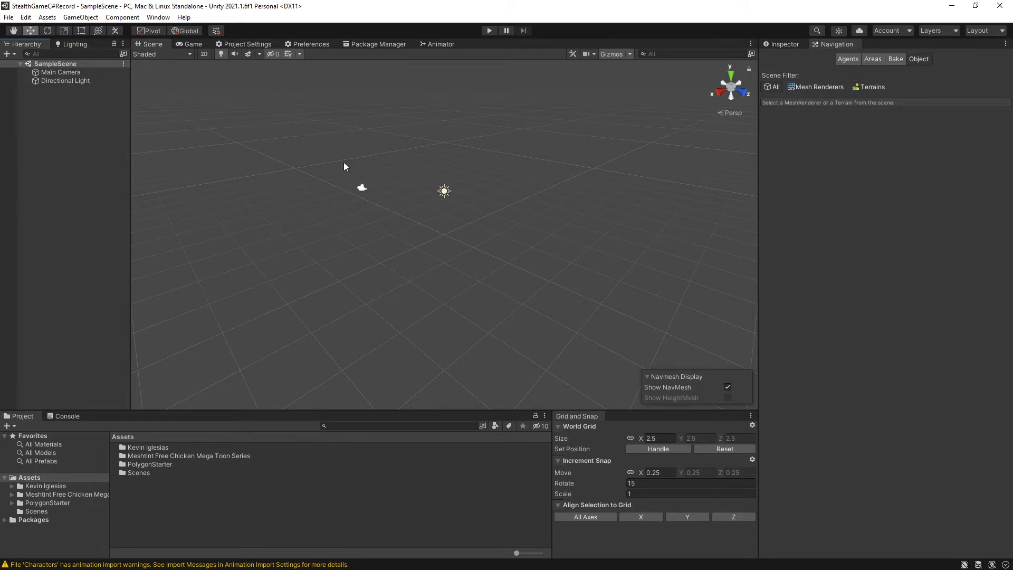
pyautogui.click(258, 44)
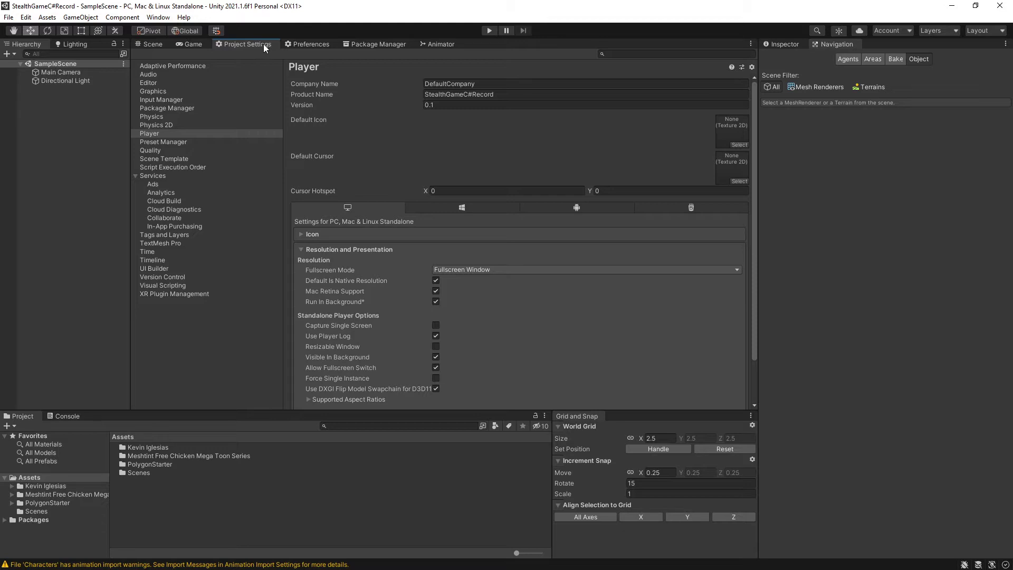
pyautogui.click(171, 236)
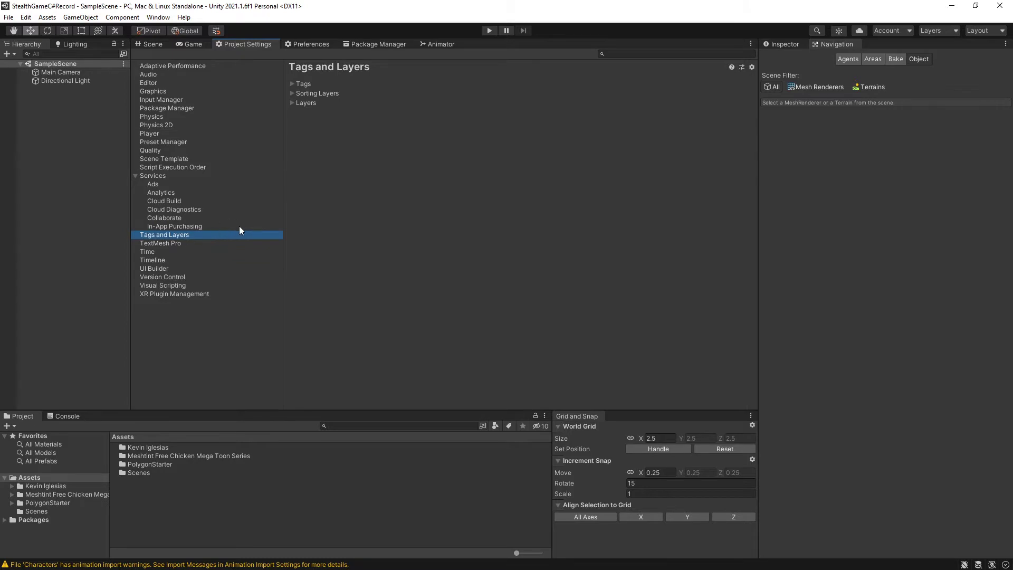
pyautogui.click(299, 84)
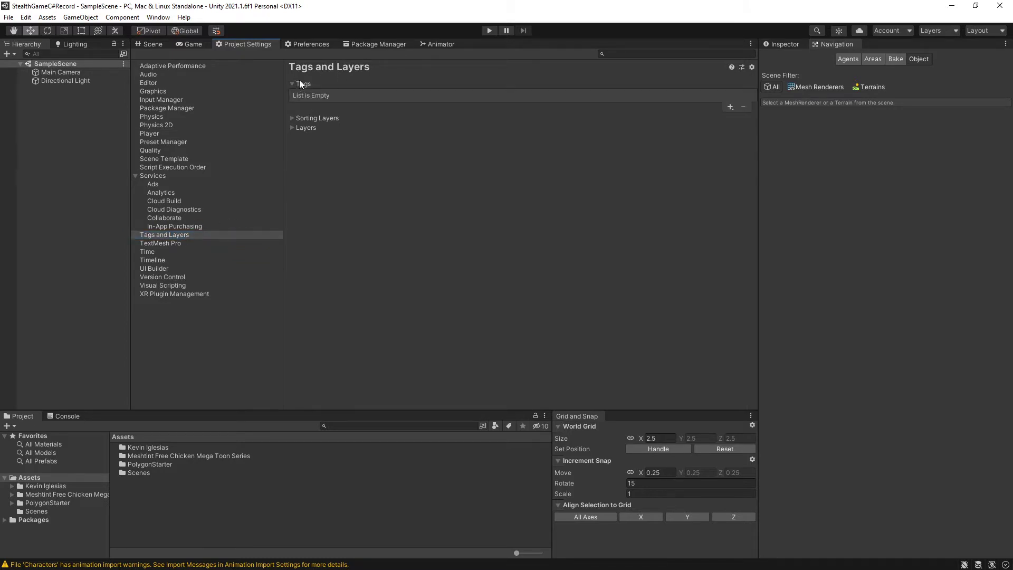
pyautogui.click(298, 82)
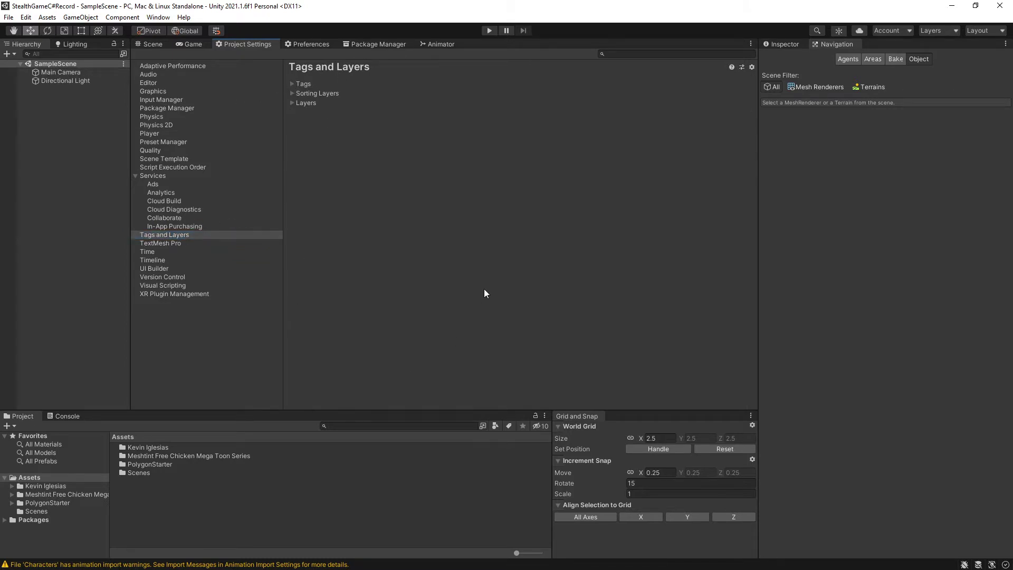
# - Look at the Animator and the Grid and Snap settings, and return to the Scene view with the Inspector shown
pyautogui.click(438, 45)
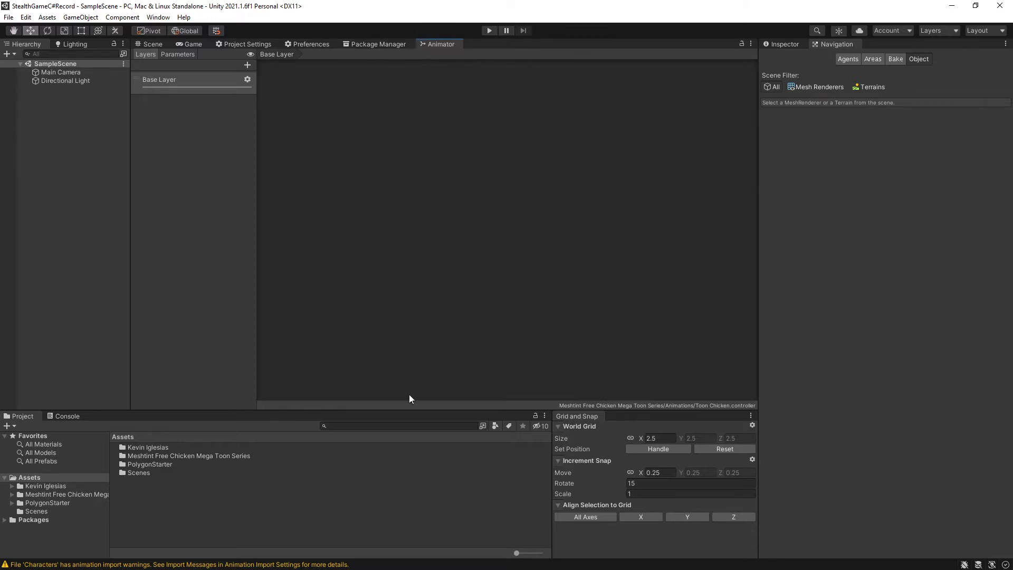
pyautogui.click(587, 415)
pyautogui.click(786, 44)
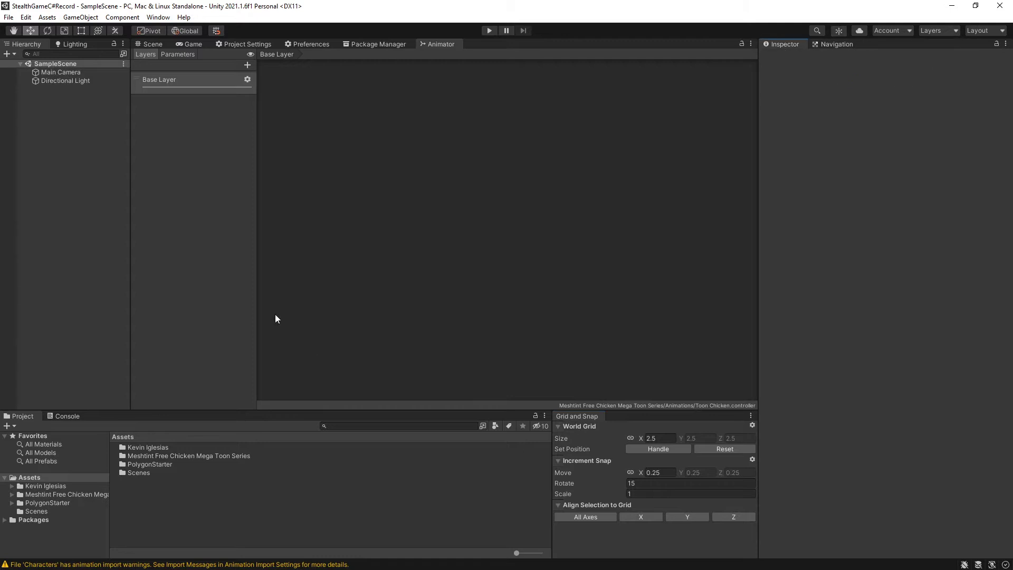
pyautogui.click(149, 45)
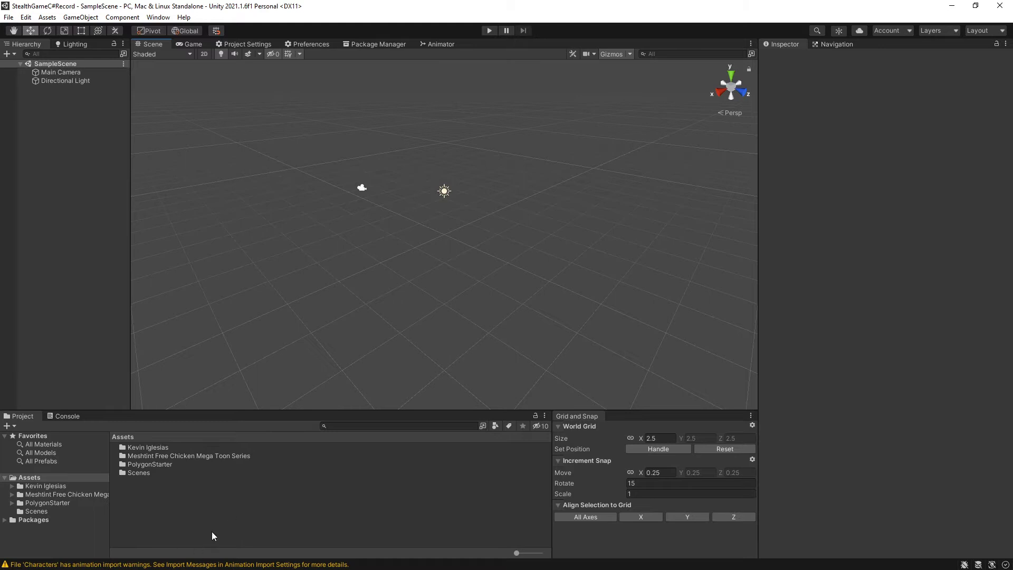
# - Create a folder named Prefab in the project's Assets folder
pyautogui.rightClick(164, 506)
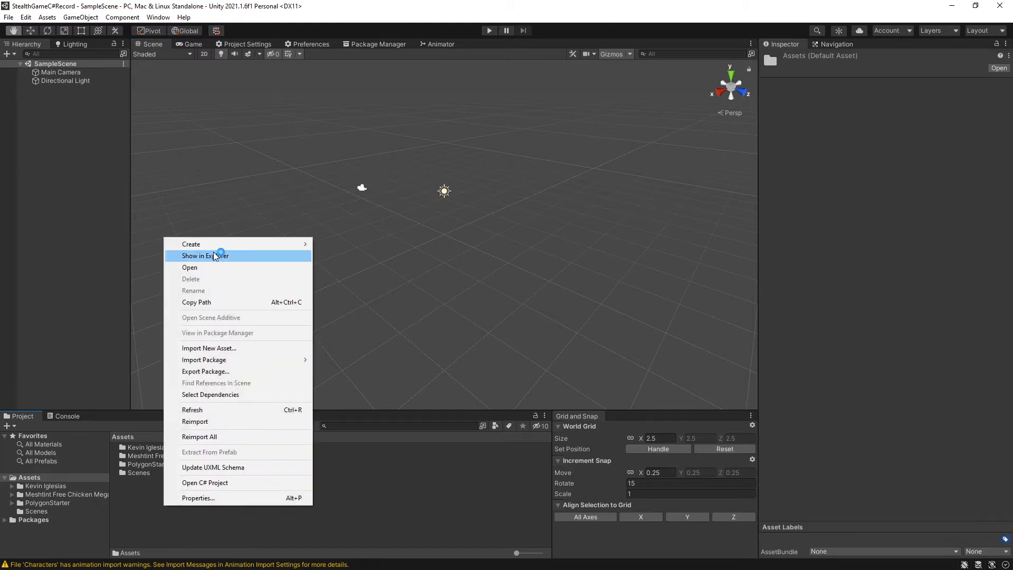
pyautogui.moveTo(220, 245)
pyautogui.click(354, 107)
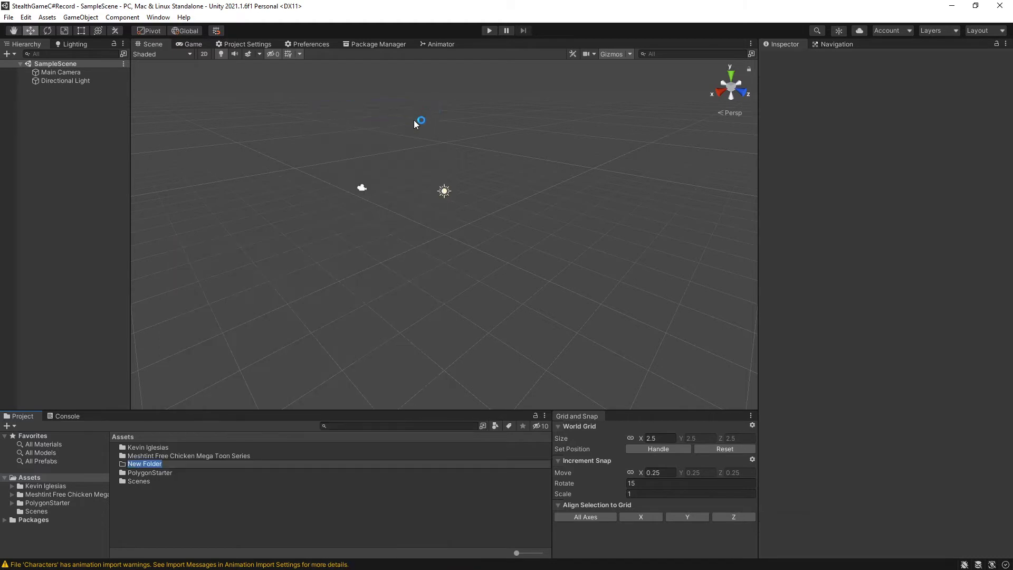
pyautogui.write('Prefab')
pyautogui.press('Return')
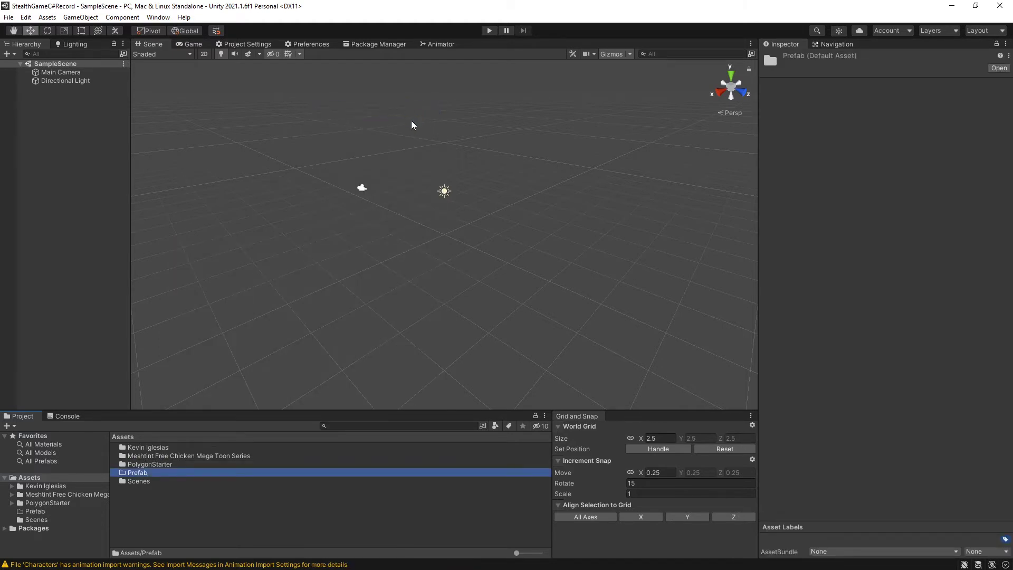
# - Rename the Prefab folder as Prefabs
pyautogui.click(136, 525)
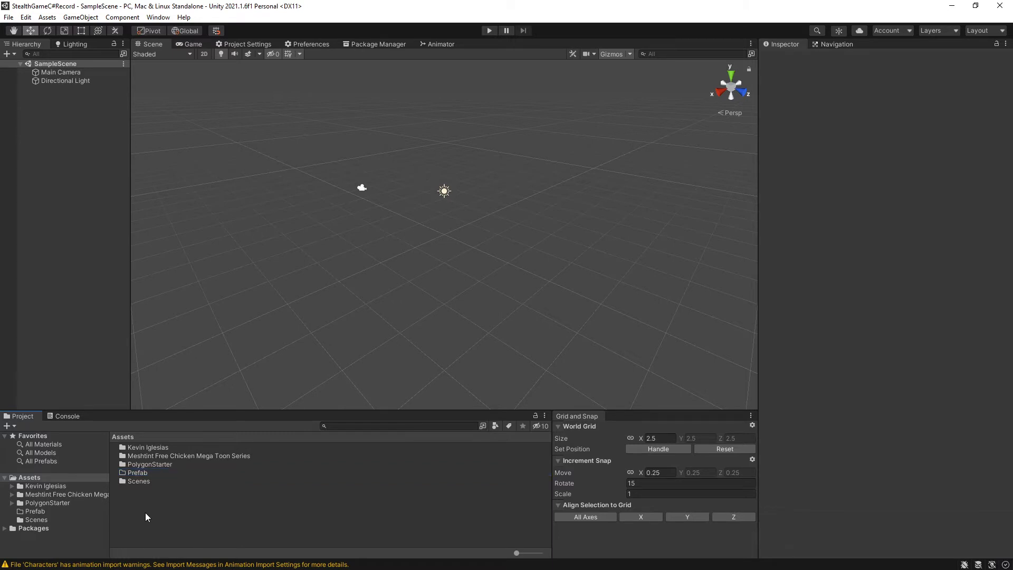
pyautogui.rightClick(135, 498)
pyautogui.click(150, 515)
pyautogui.click(151, 474)
pyautogui.press('F2')
pyautogui.write('Prefabs')
pyautogui.press('Return')
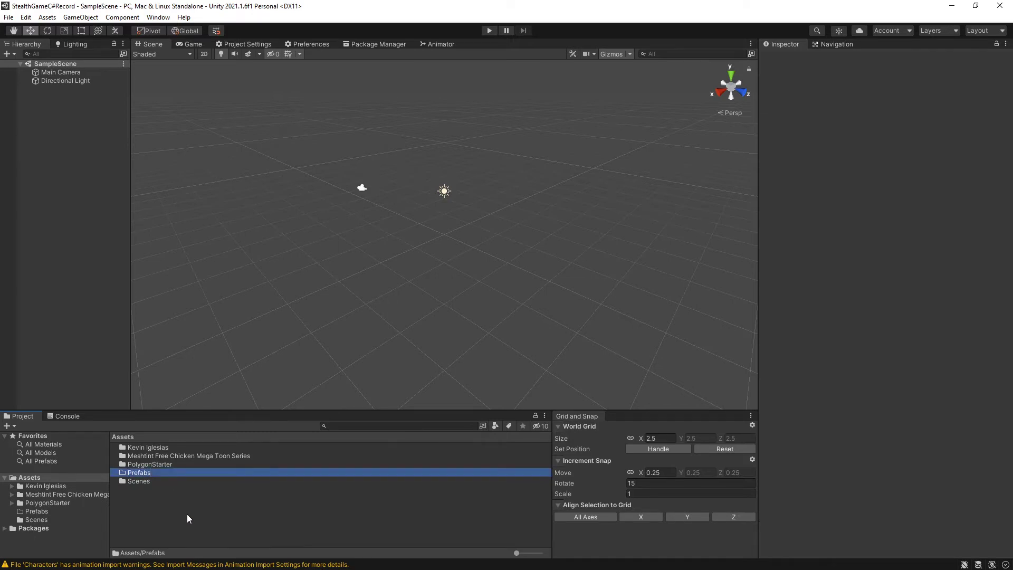
# - Create a folder named Materials in the Assets folder
pyautogui.click(185, 515)
pyautogui.rightClick(185, 515)
pyautogui.moveTo(214, 257)
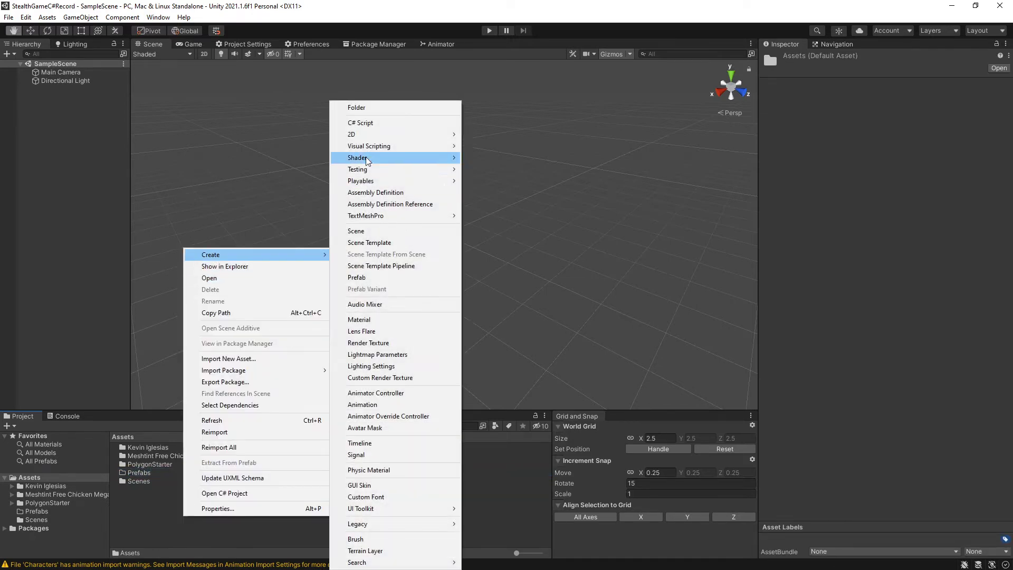
pyautogui.click(375, 103)
pyautogui.write('Materials')
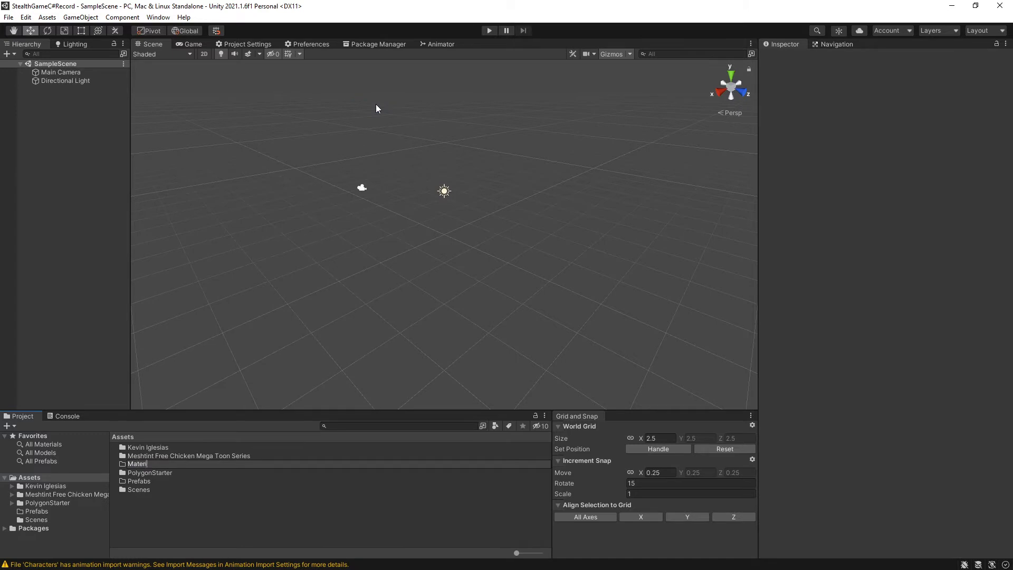
pyautogui.press('Return')
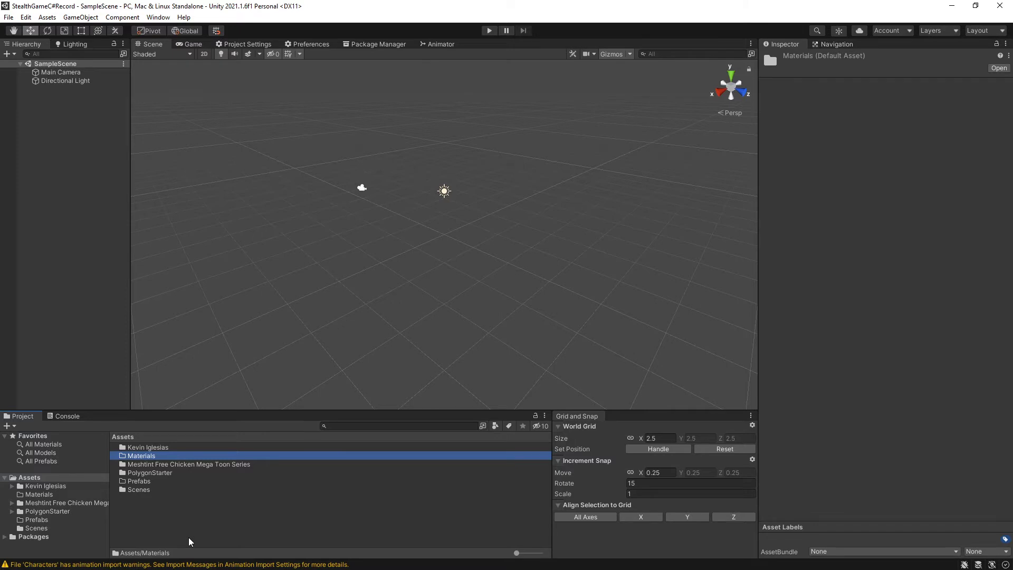
# - Create a folder named Scripts in the Assets folder
pyautogui.rightClick(140, 513)
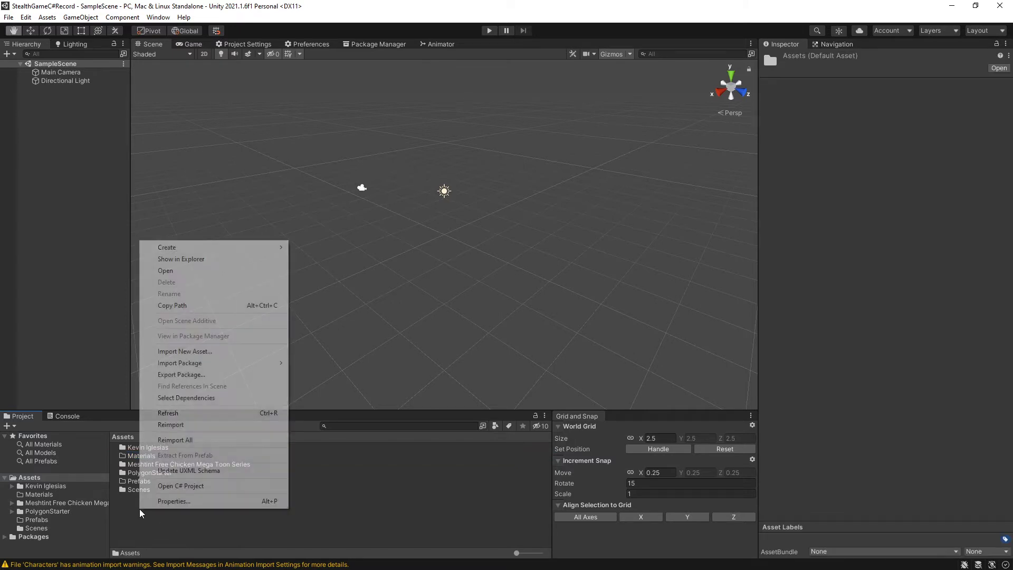
pyautogui.moveTo(236, 252)
pyautogui.click(328, 108)
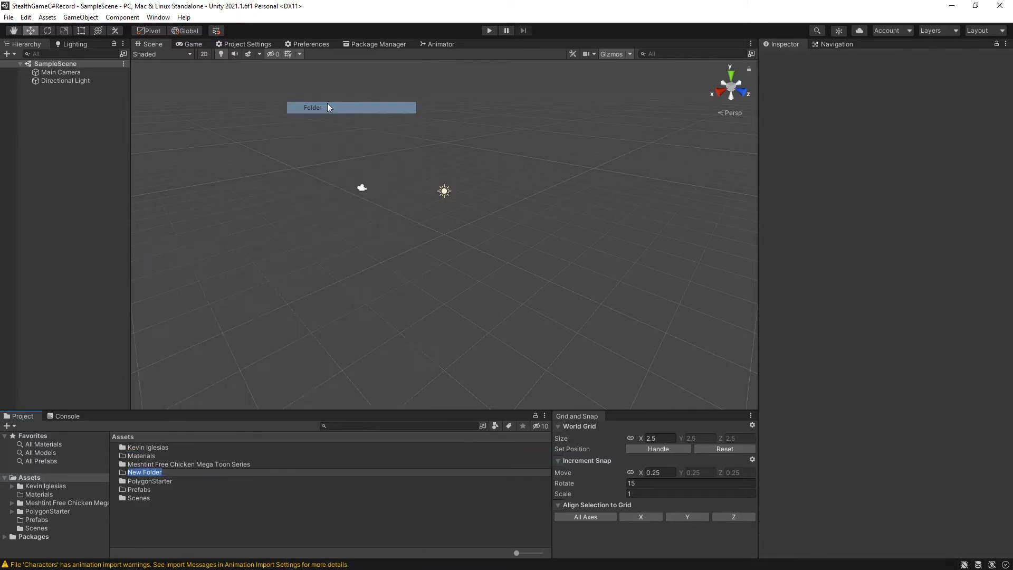
pyautogui.write('Scripts')
pyautogui.press('Return')
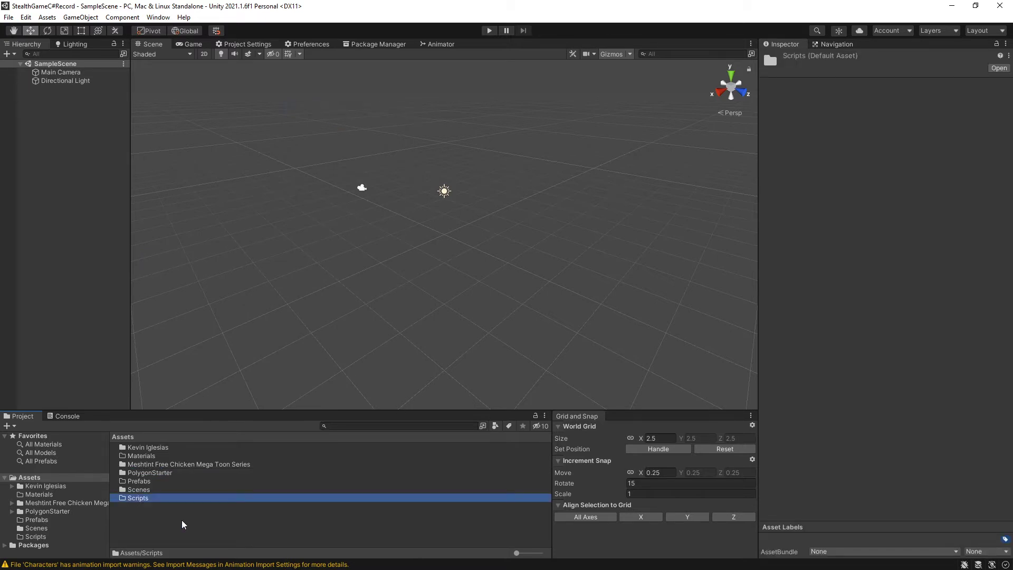
# - Create a folder named Animators in the Assets folder
pyautogui.click(131, 520)
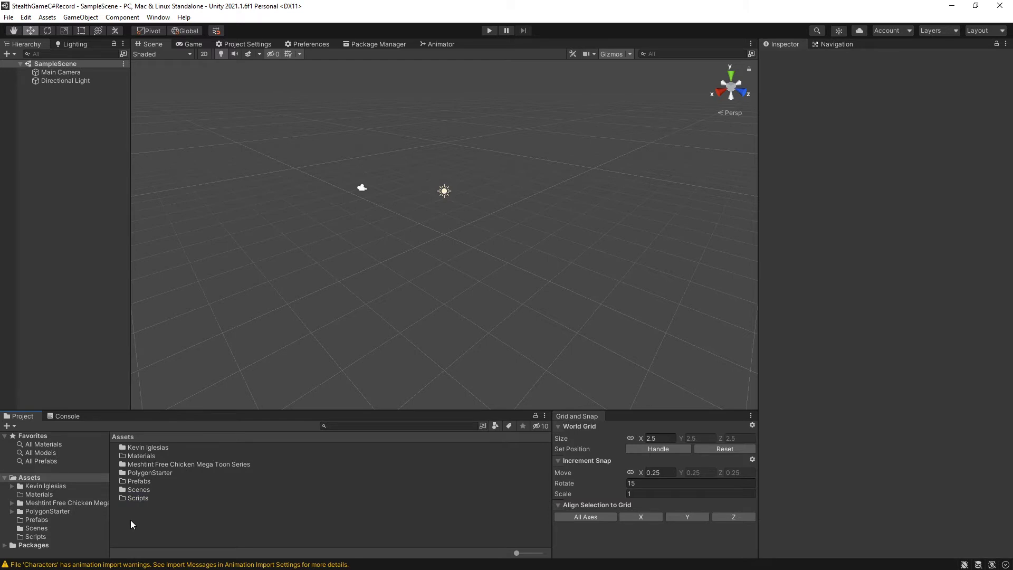
pyautogui.rightClick(131, 520)
pyautogui.moveTo(216, 258)
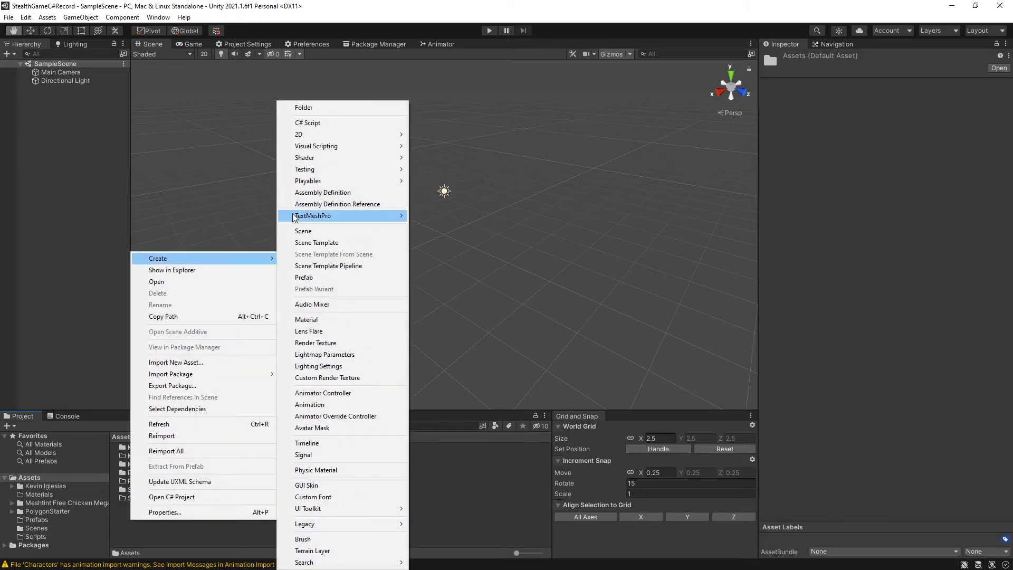
pyautogui.click(361, 107)
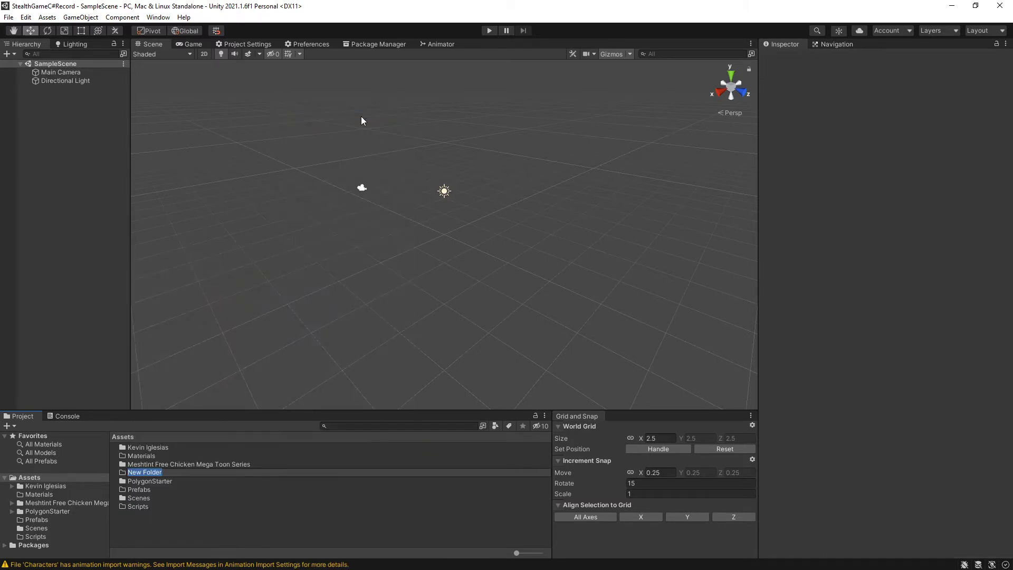
pyautogui.write('Animators')
pyautogui.press('Return')
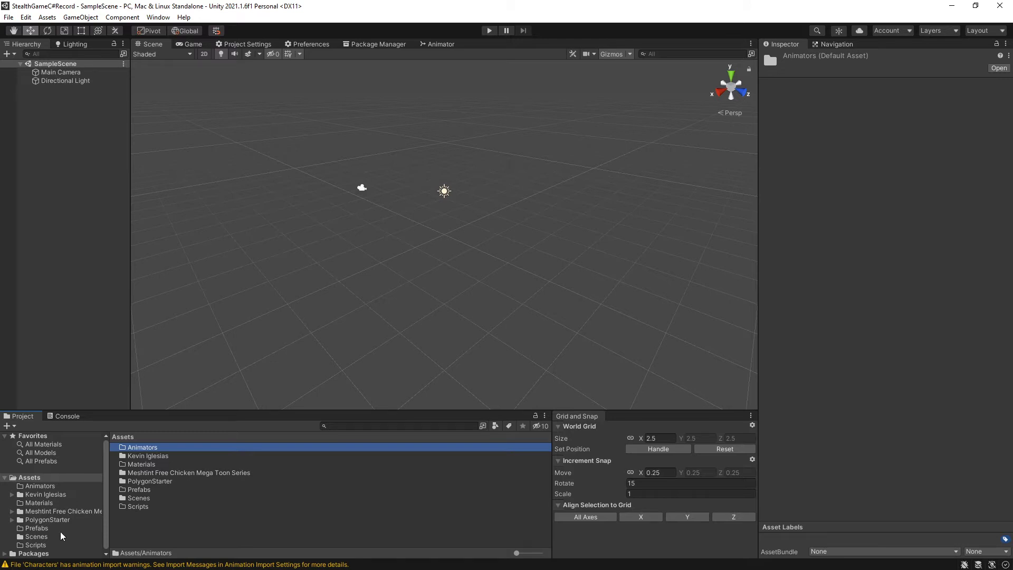
# - Create a new scene from the Basic (Built-in) template
pyautogui.click(90, 207)
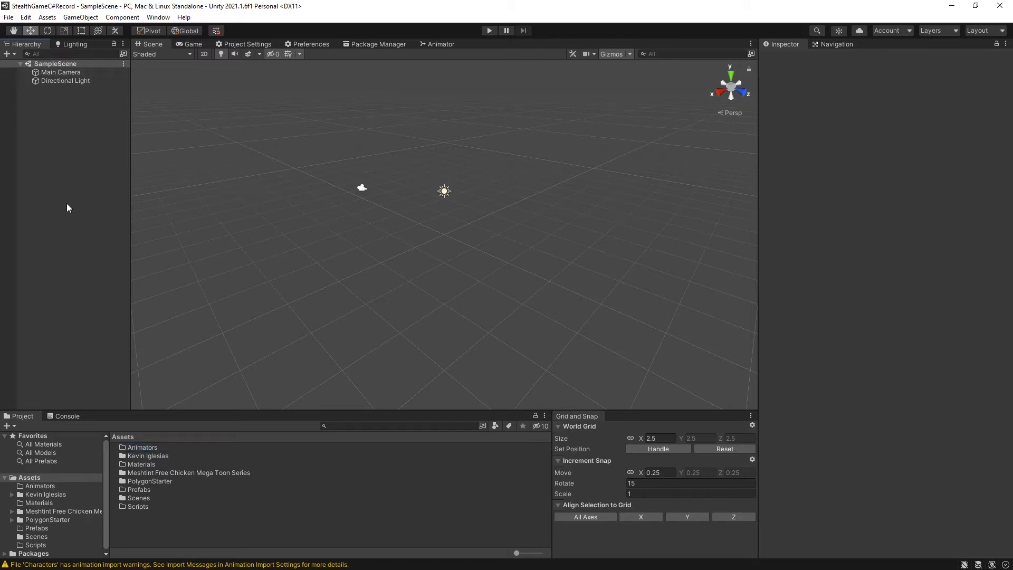
pyautogui.hotkey('ctrl', 'n')
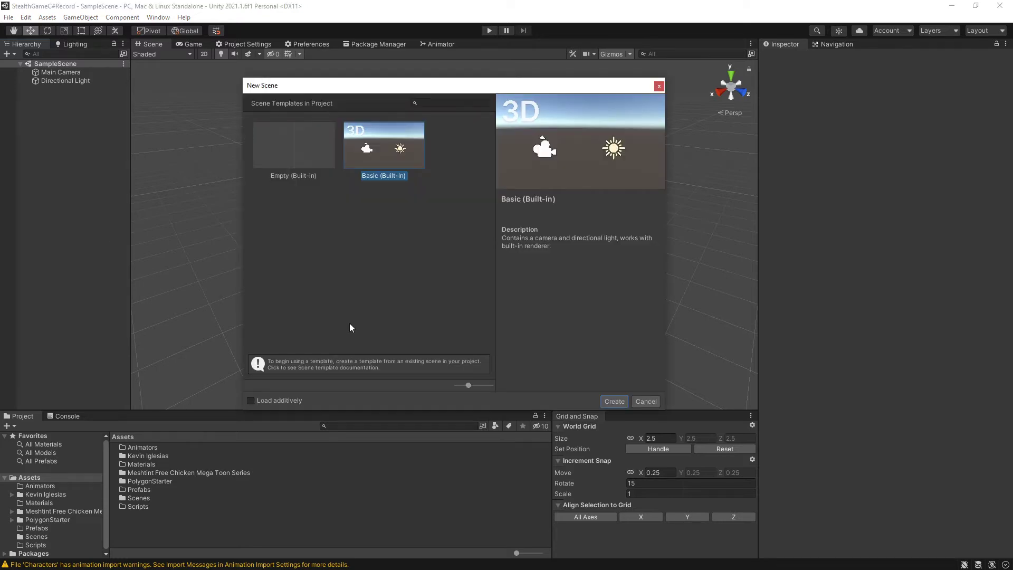
pyautogui.doubleClick(395, 158)
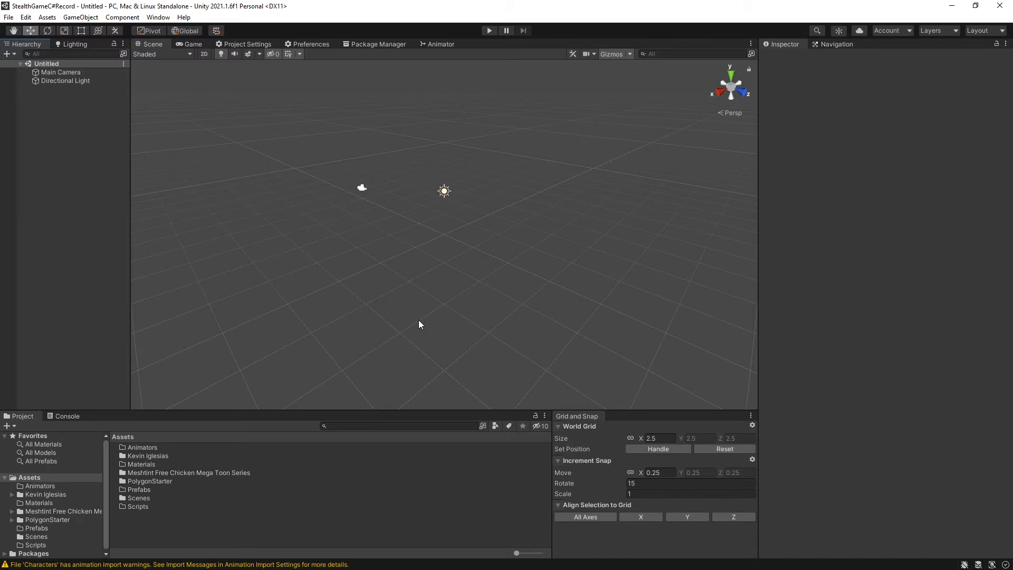
# - Save the new scene as TestScene in the Scenes folder
pyautogui.hotkey('ctrl', 's')
pyautogui.click(117, 167)
pyautogui.doubleClick(117, 167)
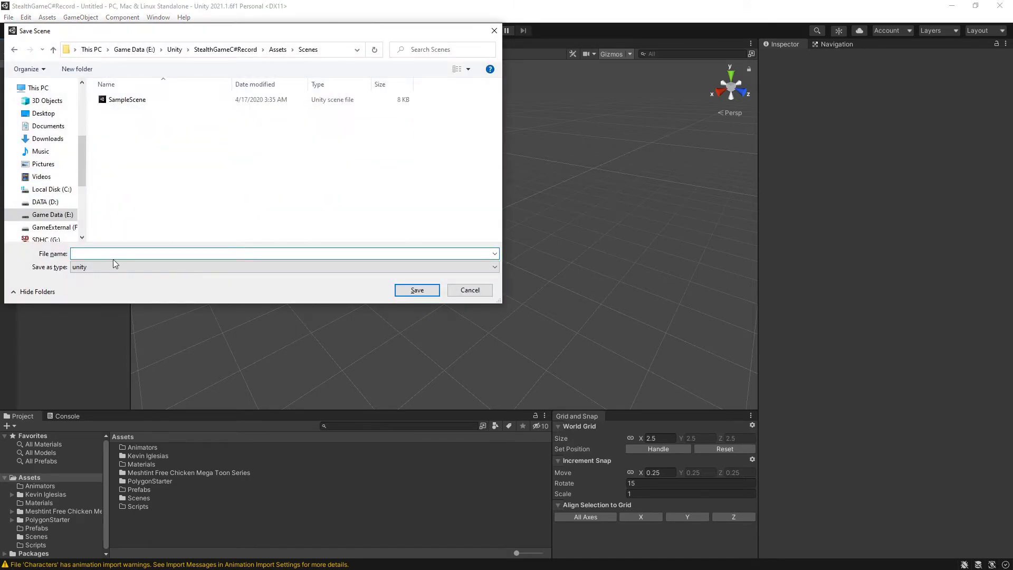
pyautogui.write('TestScene')
pyautogui.press('Return')
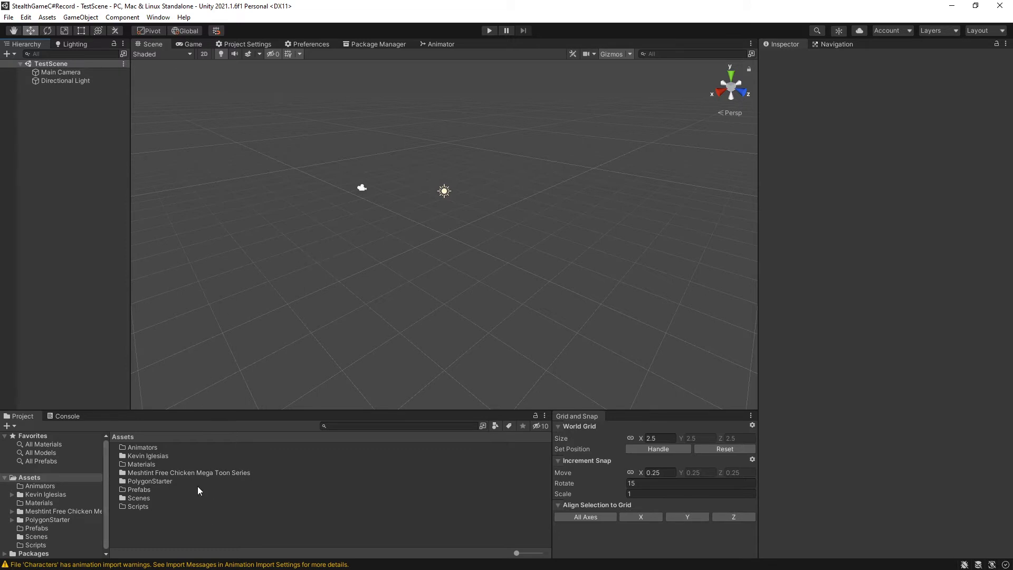
# - Add the SM_PolygonPrototype_Buildings_Floor_5x5_01P prefab from the PolygonStarter Prefabs folder to TestScene
pyautogui.click(150, 480)
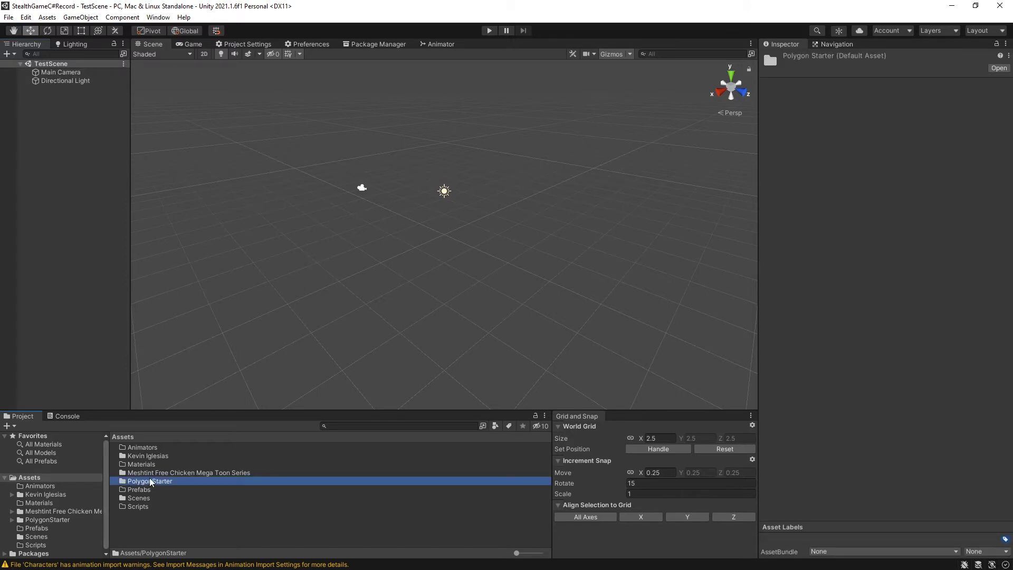
pyautogui.doubleClick(150, 481)
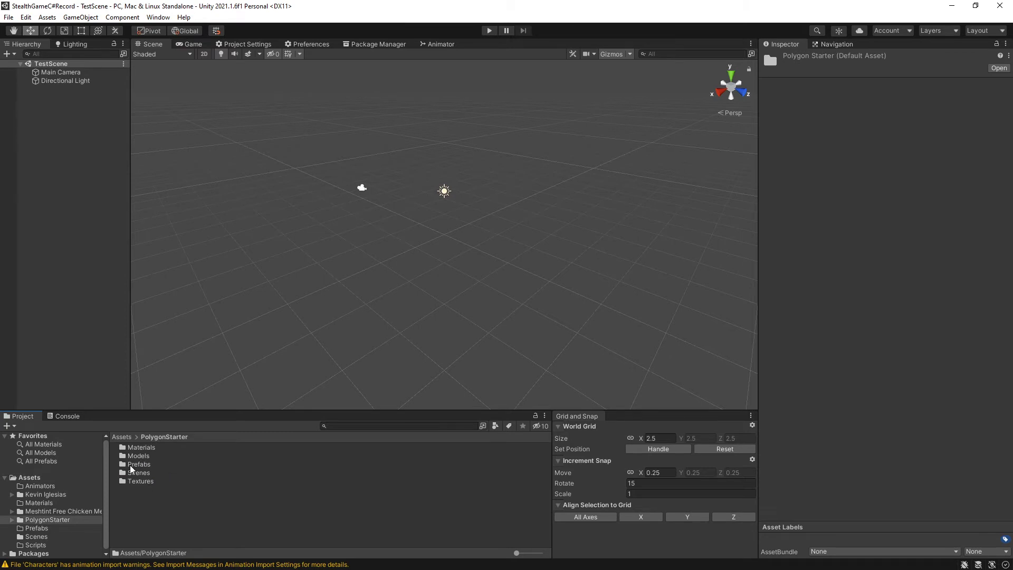
pyautogui.click(131, 465)
pyautogui.doubleClick(132, 467)
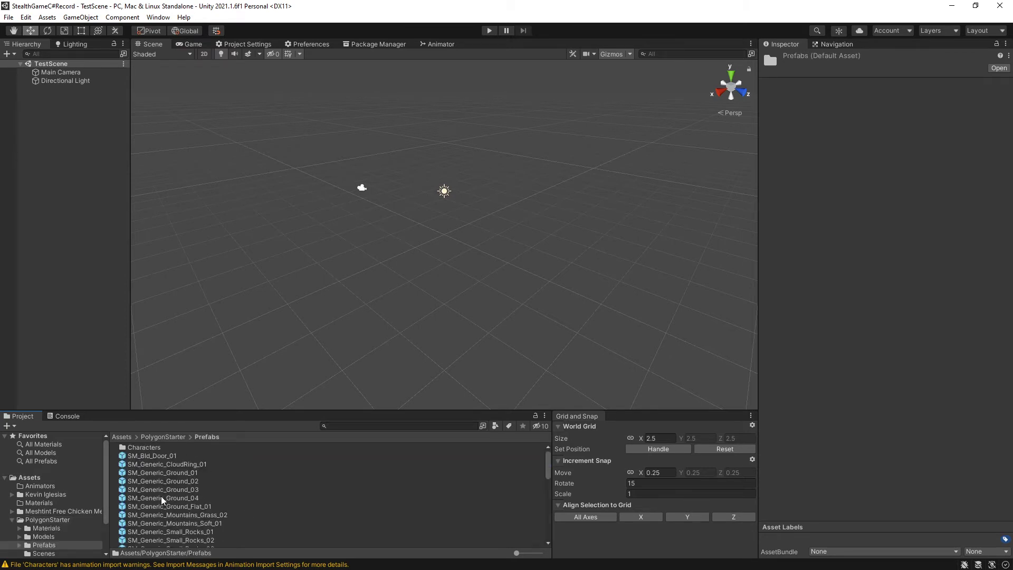
pyautogui.scroll(-3, 162, 500)
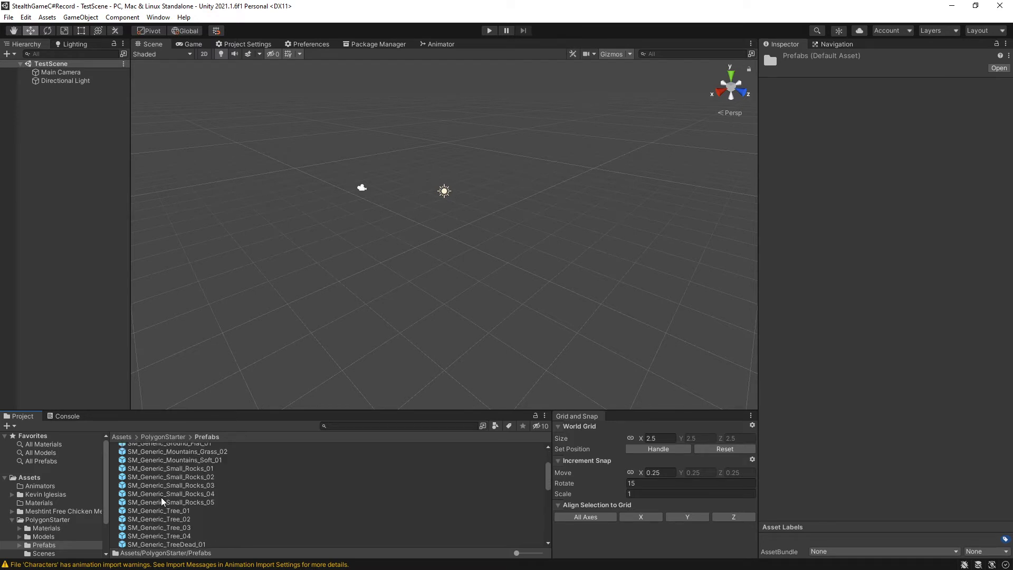
pyautogui.scroll(-2, 162, 500)
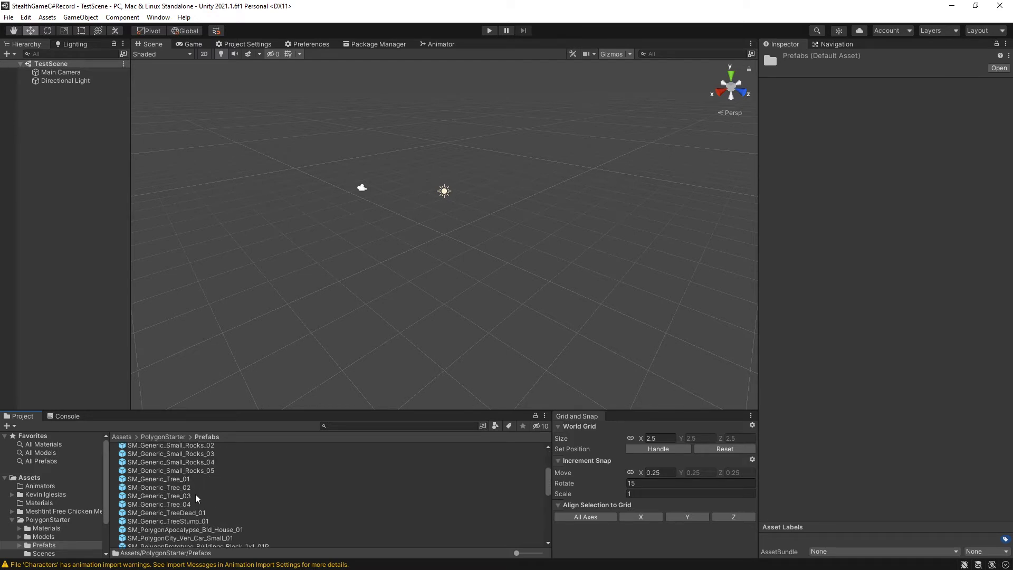
pyautogui.scroll(-5, 190, 486)
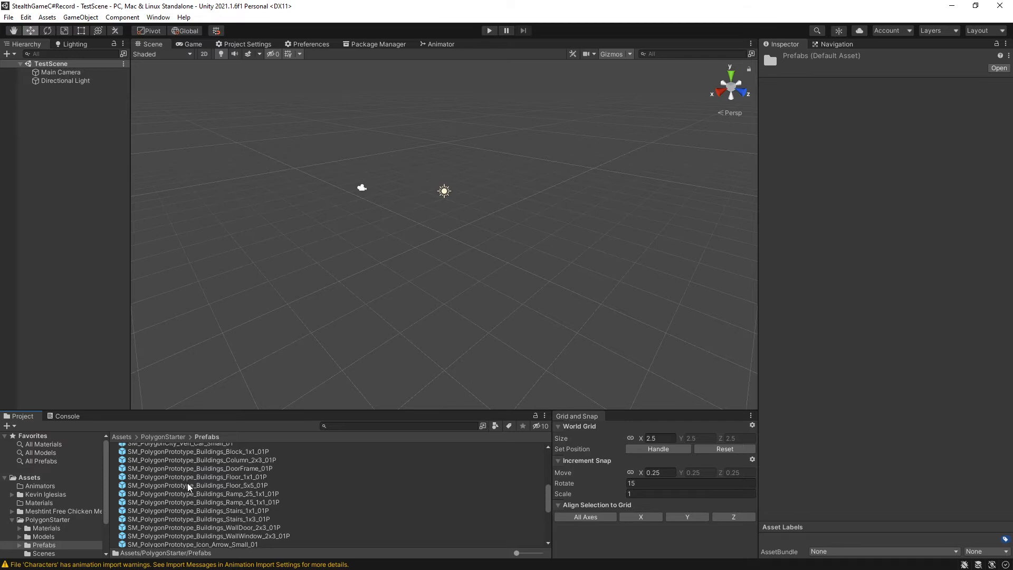
pyautogui.click(199, 485)
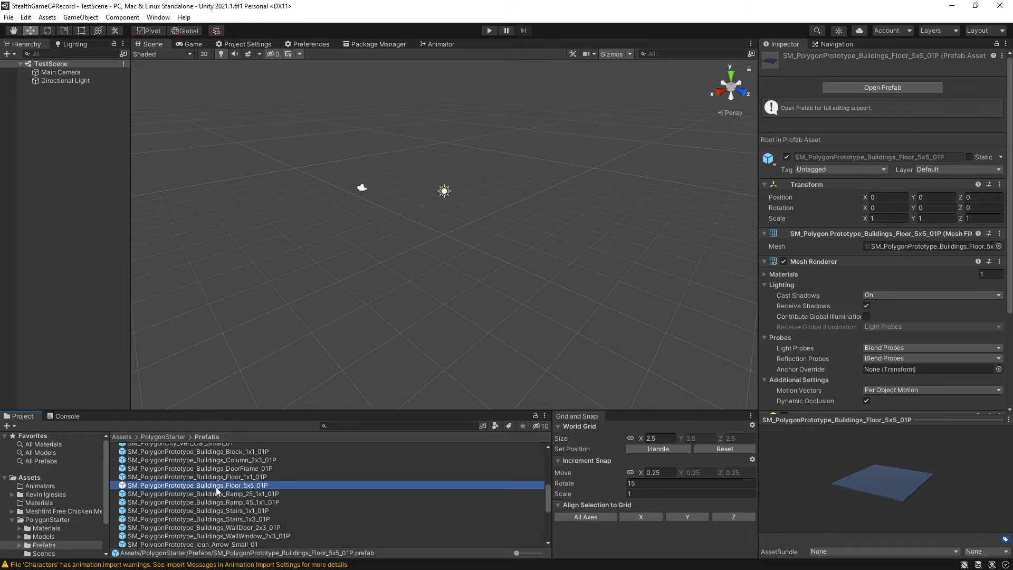
pyautogui.moveTo(216, 492); pyautogui.dragTo(80, 221)
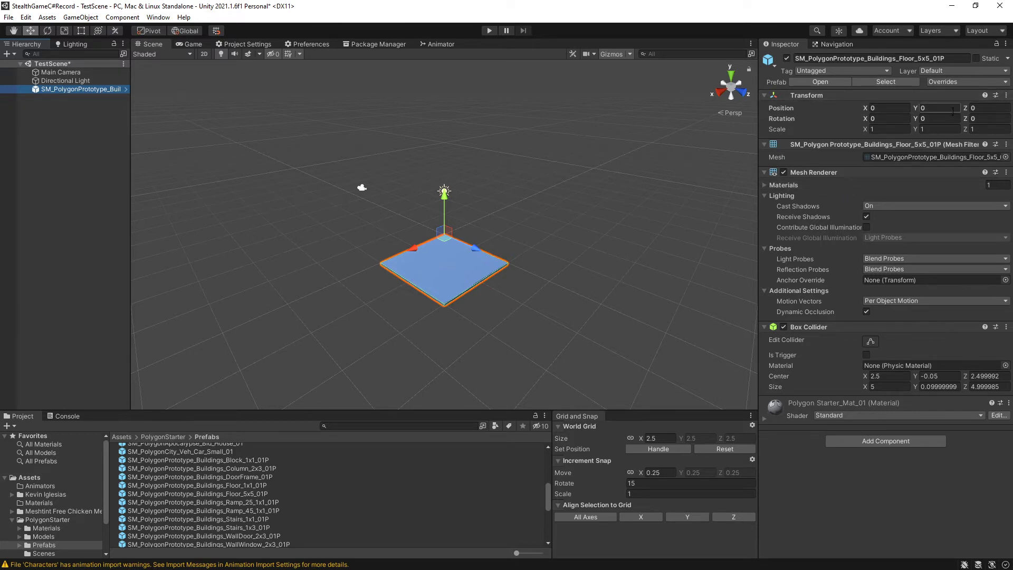
# - Reset the floor tile's Transform to its default position, rotation and scale
pyautogui.click(1006, 95)
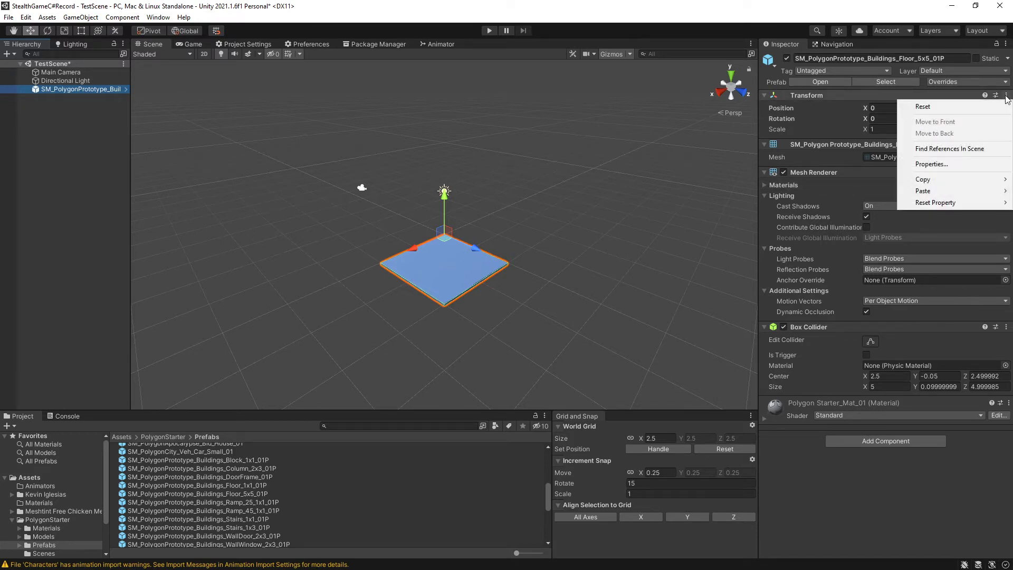
pyautogui.click(947, 107)
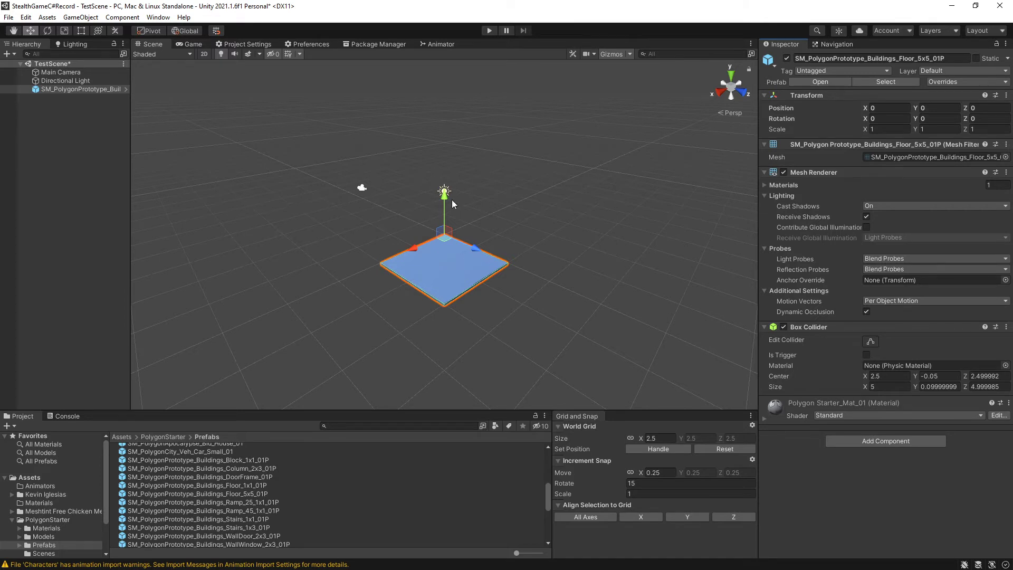
pyautogui.keyDown('alt'); pyautogui.moveTo(452, 199); pyautogui.dragTo(460, 242); pyautogui.keyUp('alt')
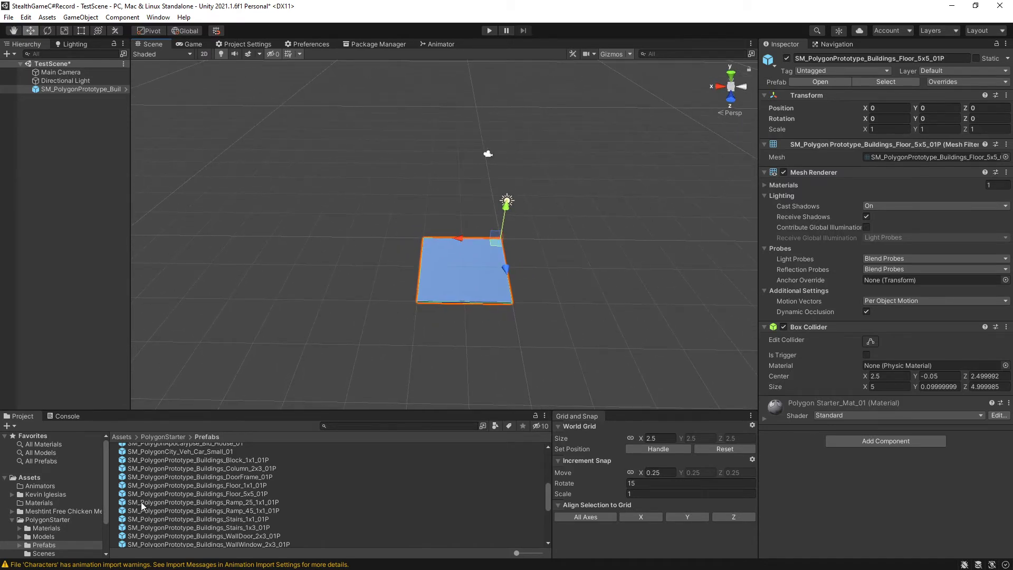
# - Duplicate the floor tile and place the copy beside the original, at about X -5.18, Z -0.07
pyautogui.moveTo(230, 496); pyautogui.dragTo(84, 239)
pyautogui.press('Delete')
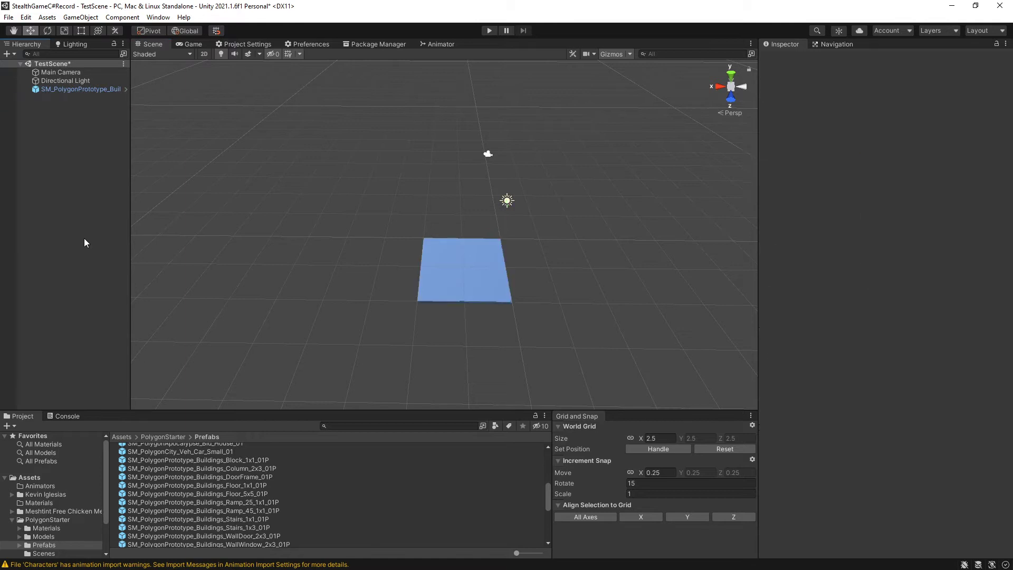
pyautogui.click(84, 92)
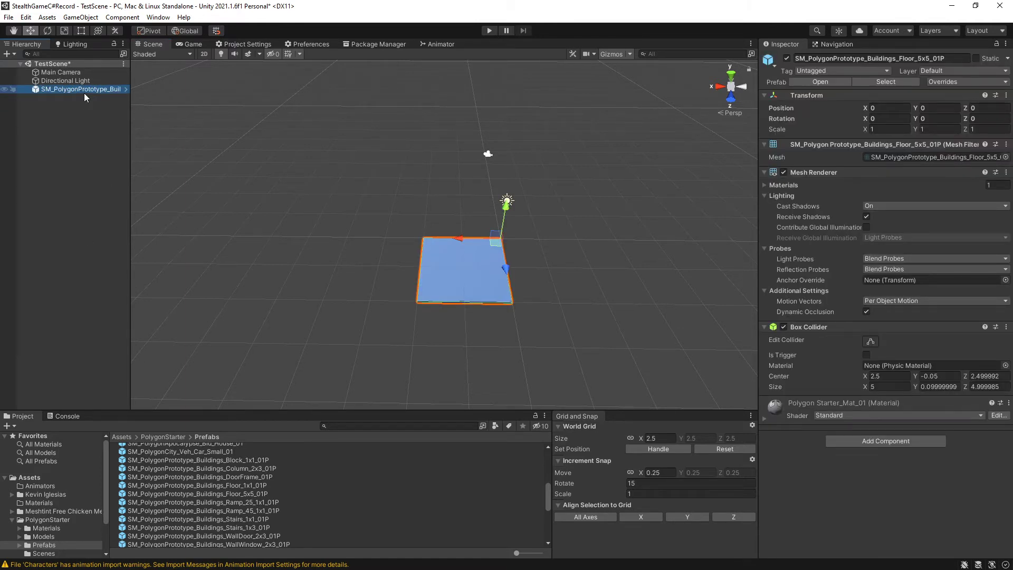
pyautogui.hotkey('ctrl', 'd')
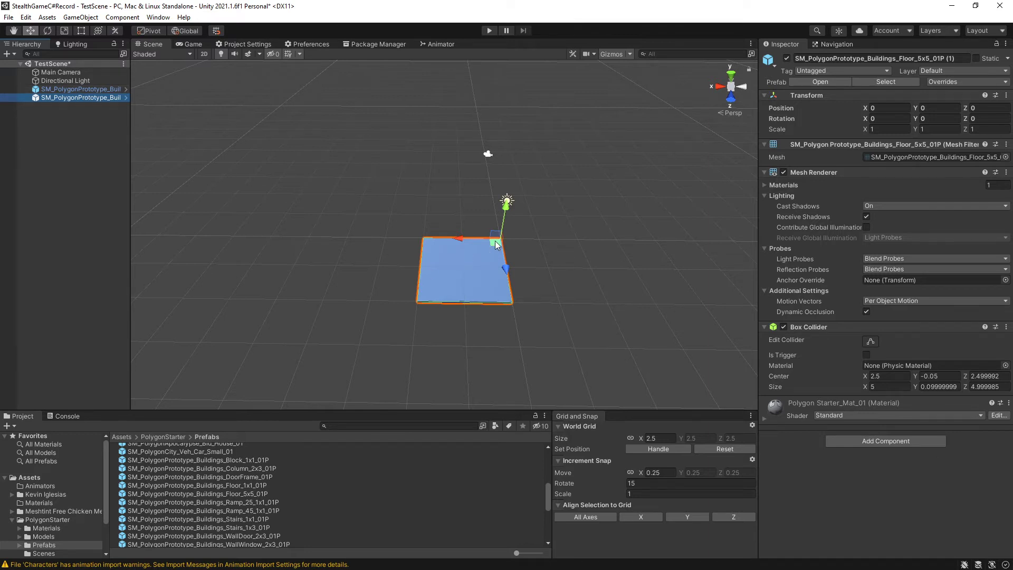
pyautogui.moveTo(460, 242); pyautogui.dragTo(580, 224)
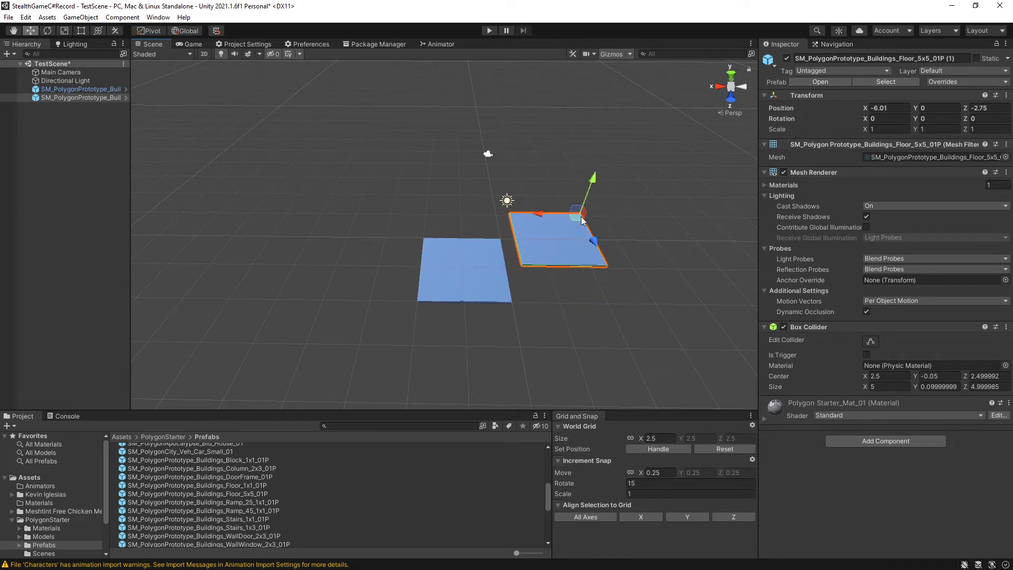
pyautogui.moveTo(575, 219); pyautogui.dragTo(575, 245)
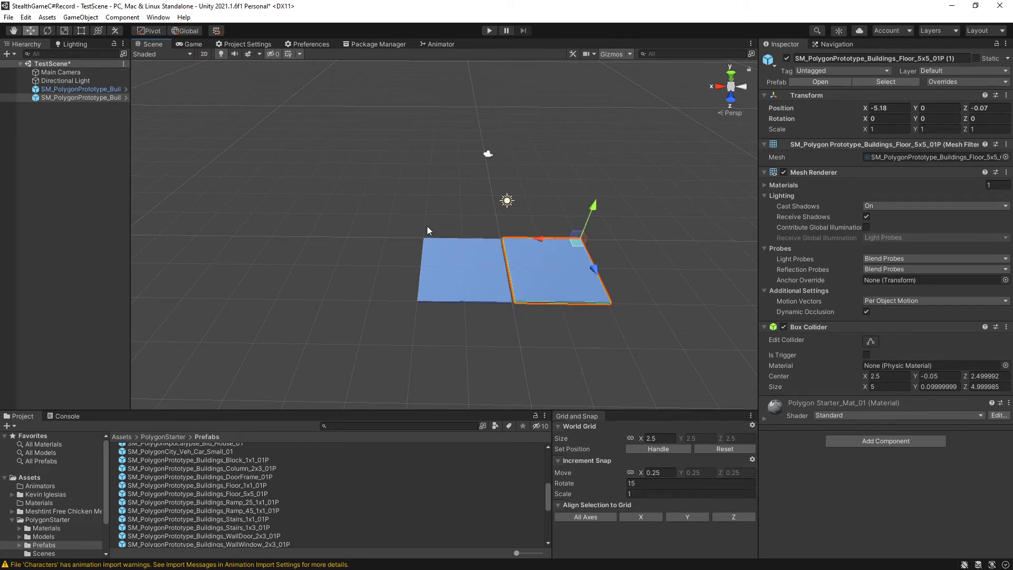
# - Nudge the copied floor tile closer to the original's edge, to about X -5.05, Z -0.02
pyautogui.keyDown('alt'); pyautogui.moveTo(427, 231); pyautogui.dragTo(454, 293); pyautogui.keyUp('alt')
pyautogui.scroll(6, 440, 259)
pyautogui.scroll(-5, 453, 293)
pyautogui.moveTo(613, 207); pyautogui.dragTo(607, 209)
pyautogui.scroll(-5, 502, 190)
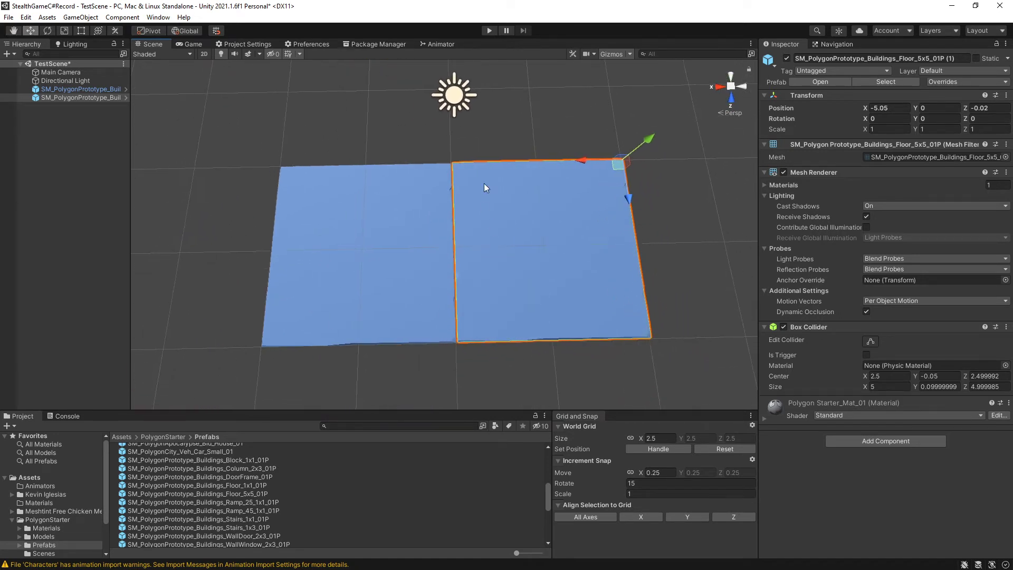
pyautogui.click(475, 140)
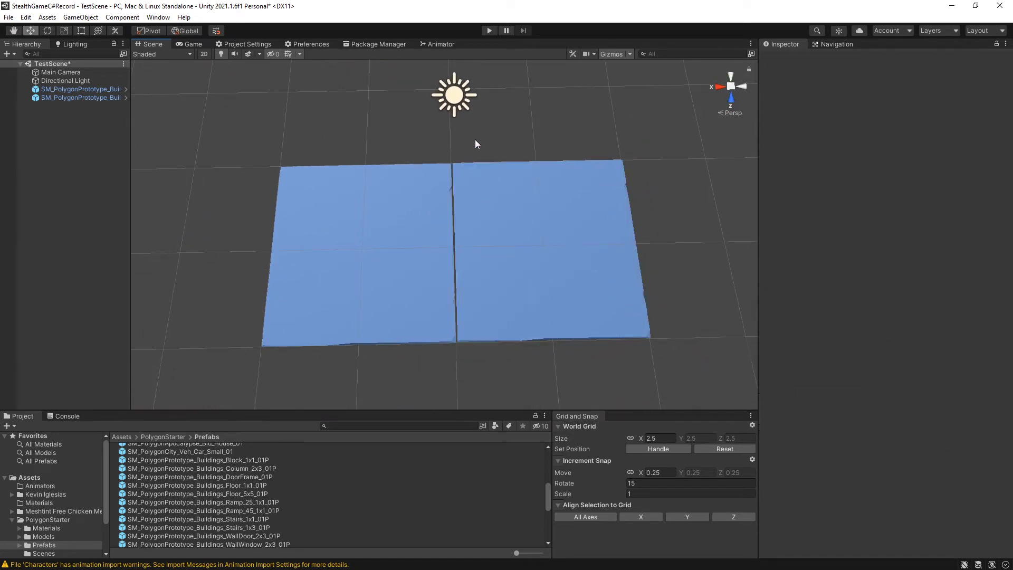
pyautogui.click(506, 246)
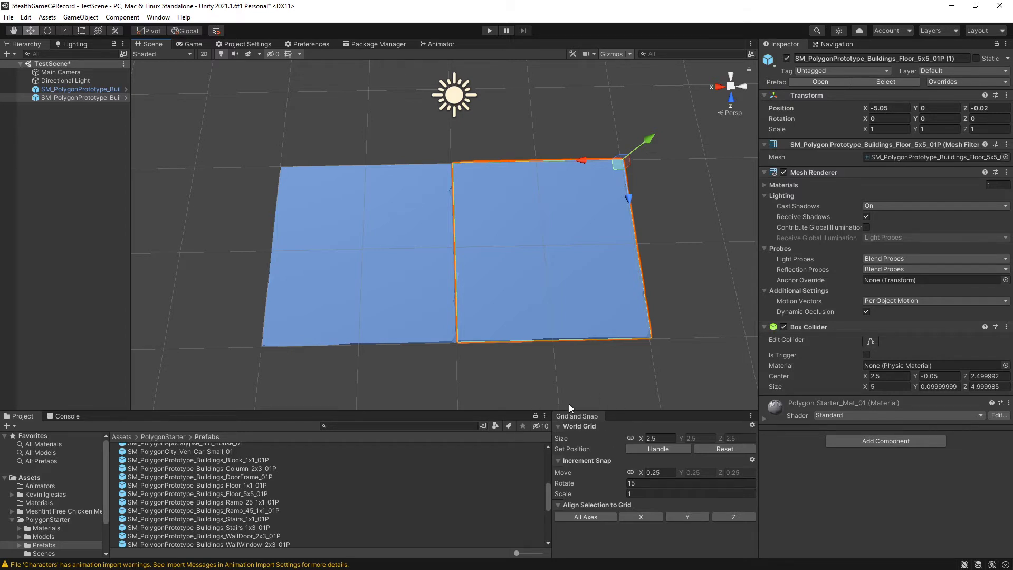
# - Close and reopen the Grid and Snap settings, dock the window beside the Project window and narrow it
pyautogui.rightClick(577, 416)
pyautogui.click(607, 435)
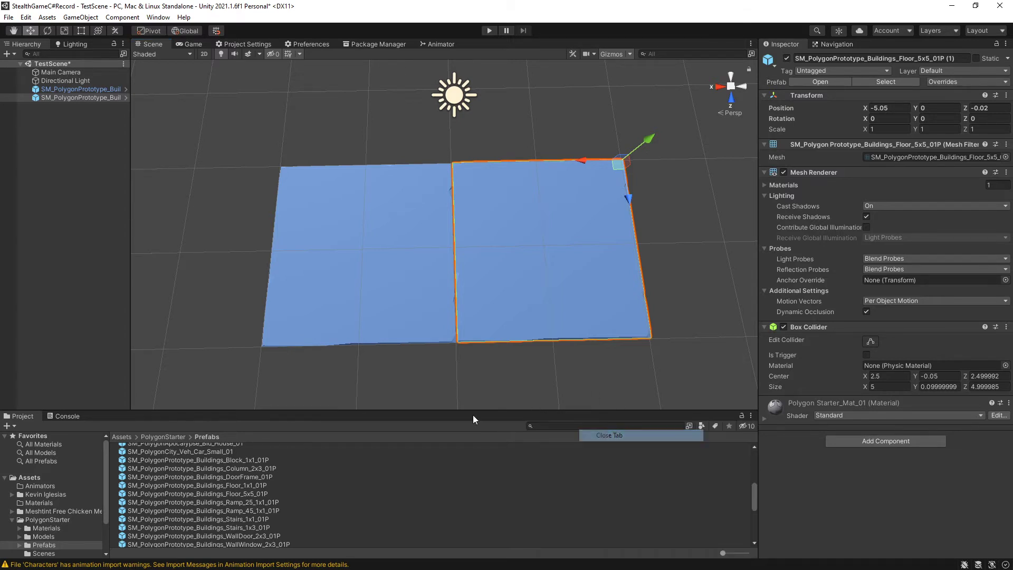
pyautogui.click(25, 17)
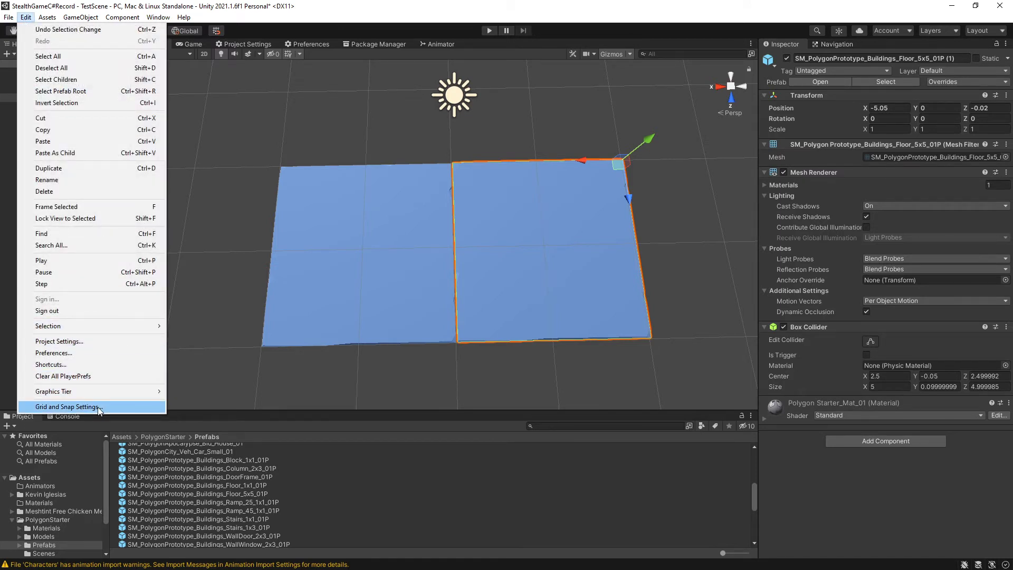
pyautogui.click(158, 17)
pyautogui.click(159, 17)
pyautogui.moveTo(123, 17)
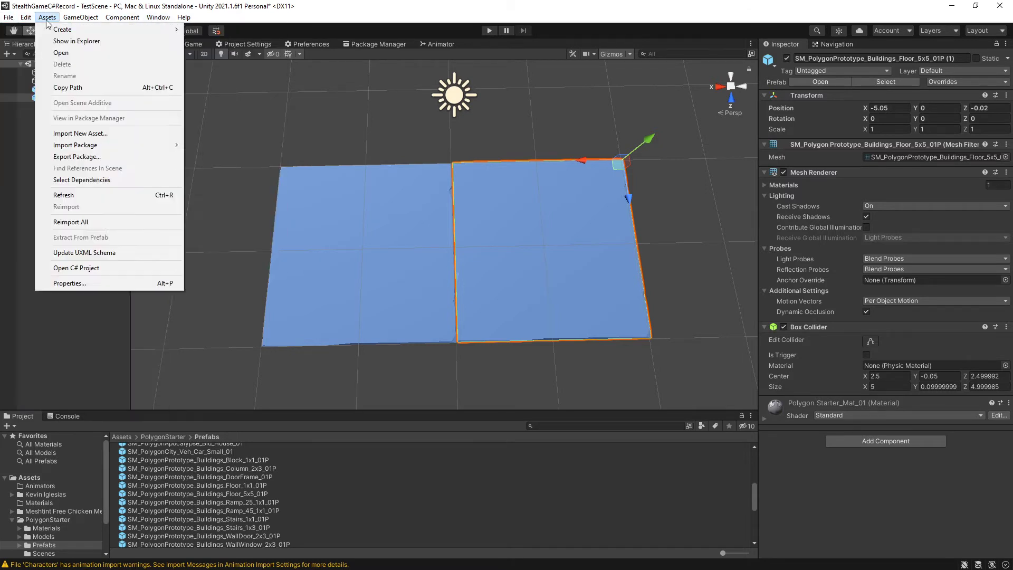
pyautogui.moveTo(26, 19)
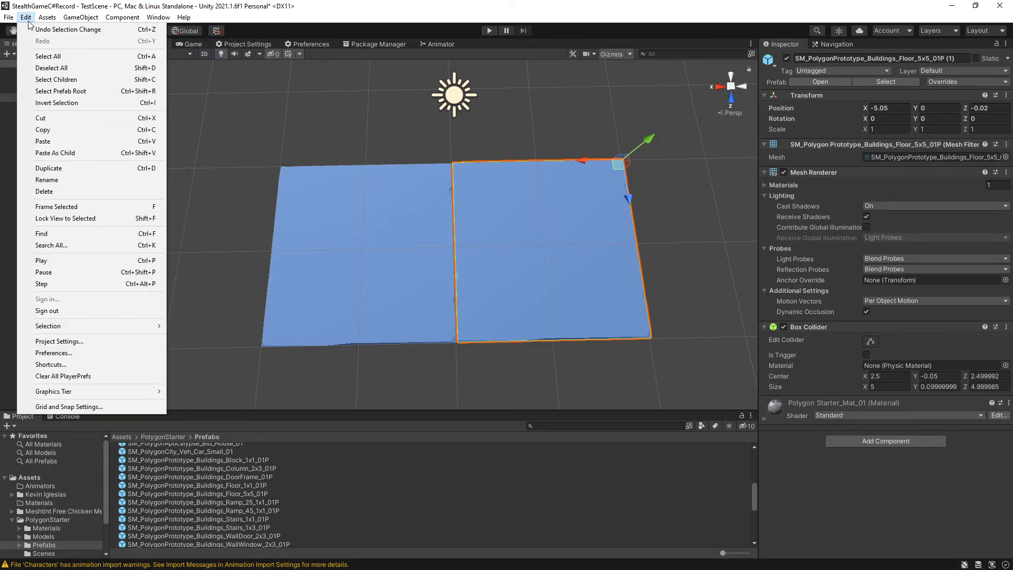
pyautogui.click(81, 406)
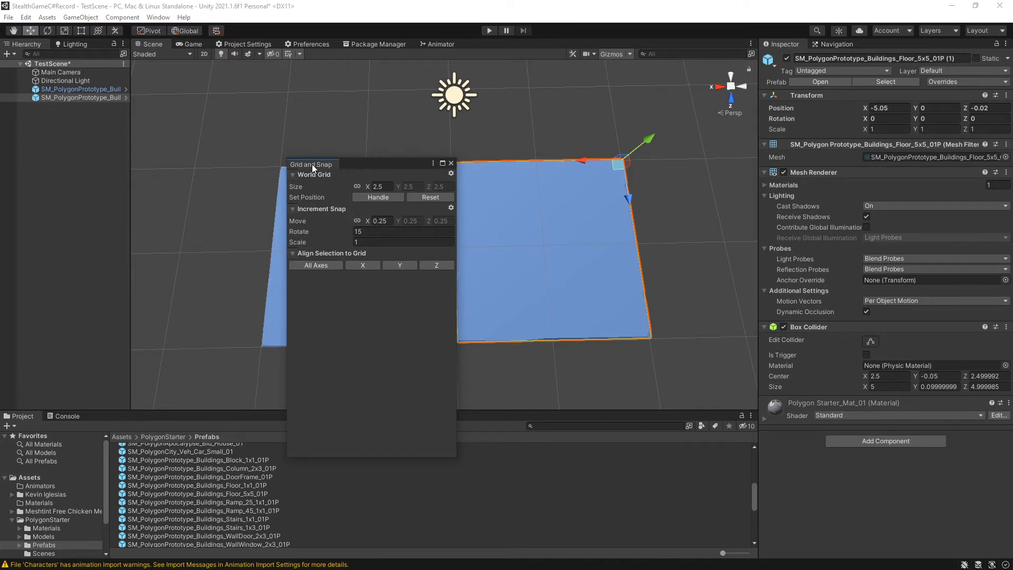
pyautogui.moveTo(312, 163); pyautogui.dragTo(663, 501)
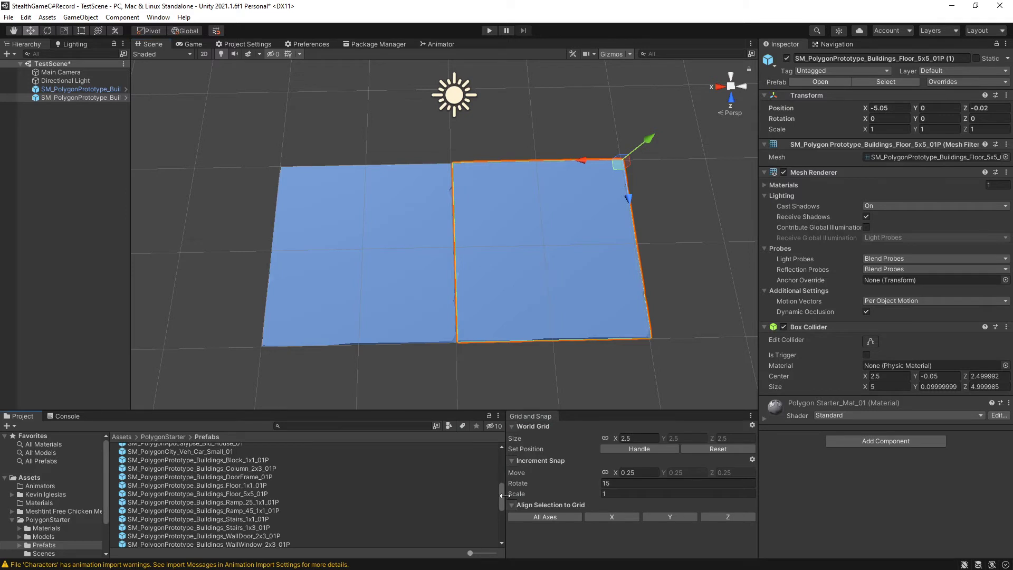
pyautogui.moveTo(506, 498); pyautogui.dragTo(589, 493)
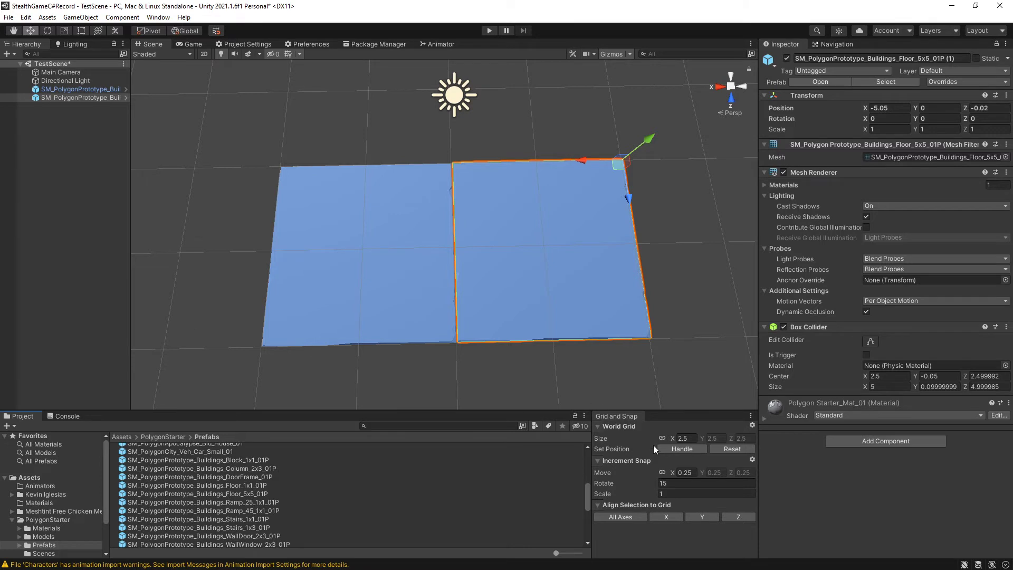
# - Try world grid sizes of 5 and 1, and return the size to 2.5
pyautogui.click(682, 439)
pyautogui.write('5')
pyautogui.scroll(-2, 423, 278)
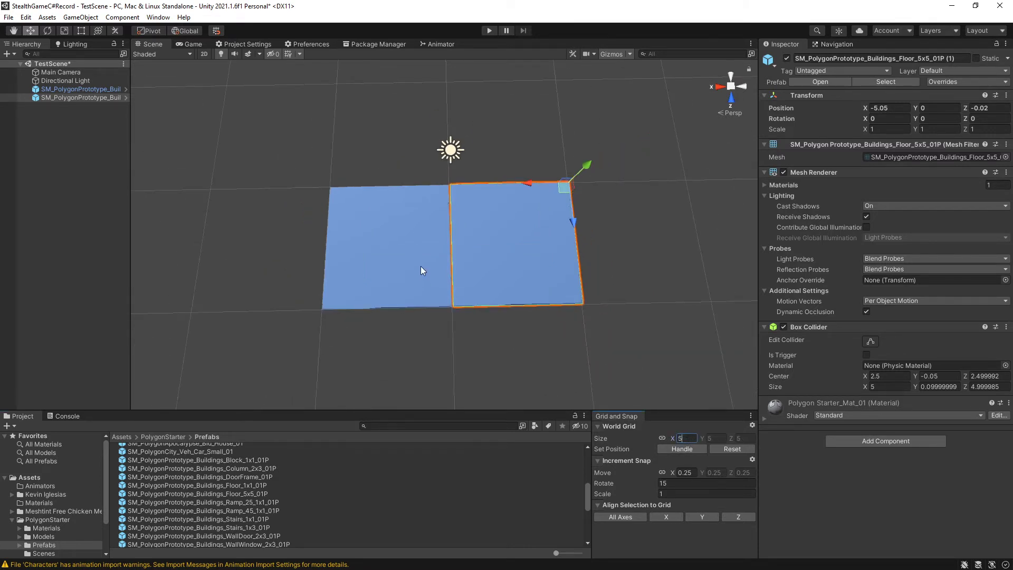
pyautogui.doubleClick(684, 439)
pyautogui.write('1')
pyautogui.doubleClick(691, 437)
pyautogui.write('2.5')
# - Set the increment snap Move value to 1 and snap-move the copied floor tile away to X -8.05, Z -2.02
pyautogui.click(696, 472)
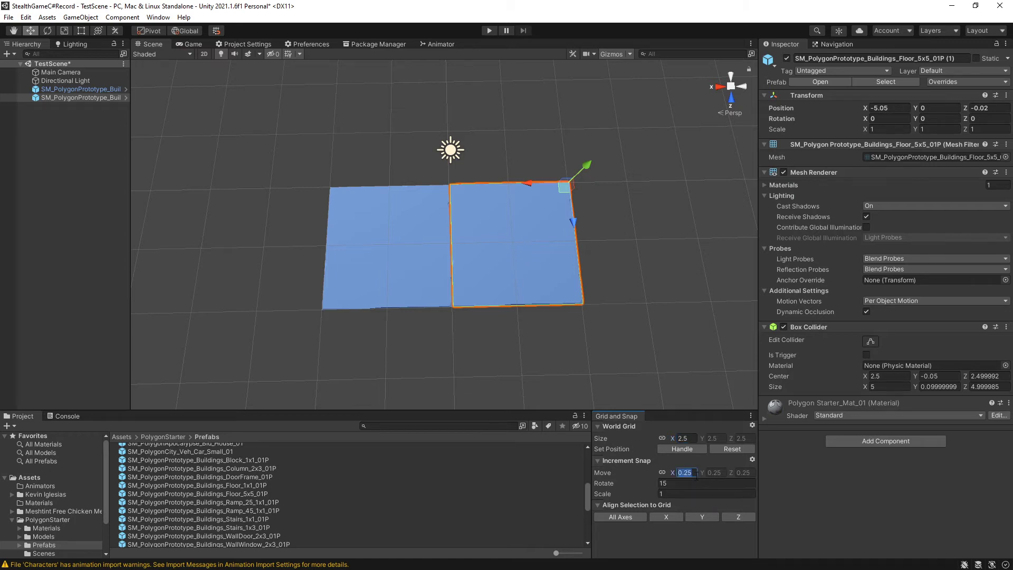
pyautogui.write('1')
pyautogui.moveTo(535, 183); pyautogui.dragTo(576, 218)
pyautogui.moveTo(553, 187); pyautogui.dragTo(533, 197)
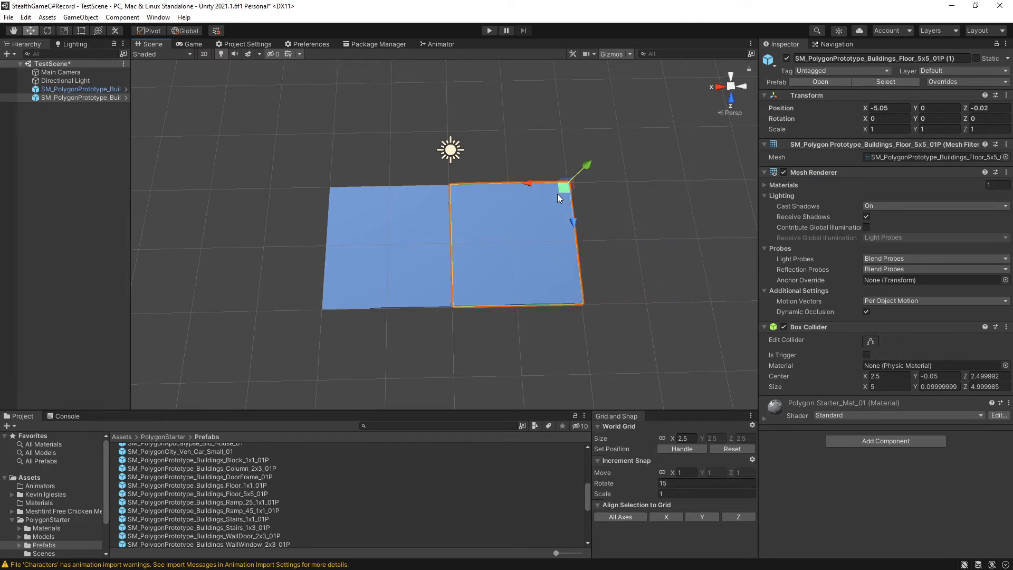
pyautogui.moveTo(562, 194); pyautogui.dragTo(613, 140)
pyautogui.press('f')
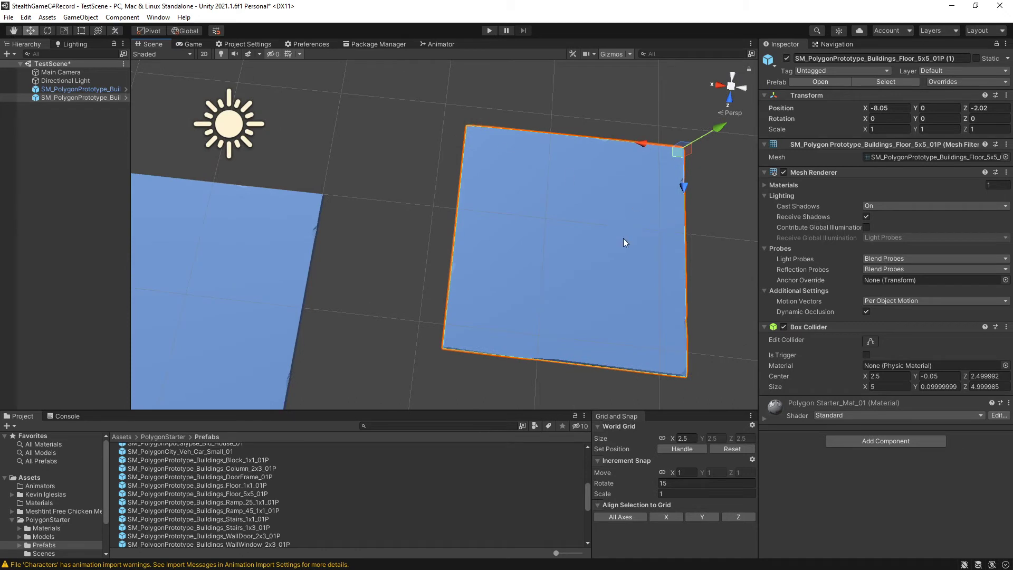
# - Move the copied floor tile to about X -10.05, Z -0.02, level with the original but separated by a gap
pyautogui.moveTo(687, 153); pyautogui.dragTo(600, 225)
pyautogui.hotkey('ctrl', 'z')
pyautogui.moveTo(680, 150); pyautogui.dragTo(431, 219)
pyautogui.click(432, 219)
pyautogui.keyDown('alt'); pyautogui.moveTo(418, 338); pyautogui.dragTo(516, 277); pyautogui.keyUp('alt')
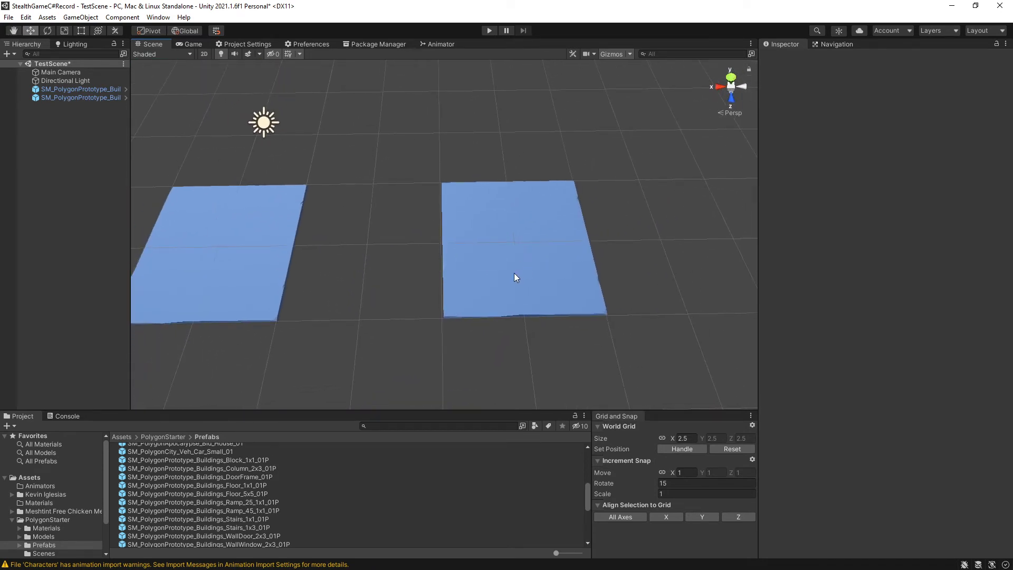
# - Align the copied floor tile to the world grid on all axes
pyautogui.click(498, 267)
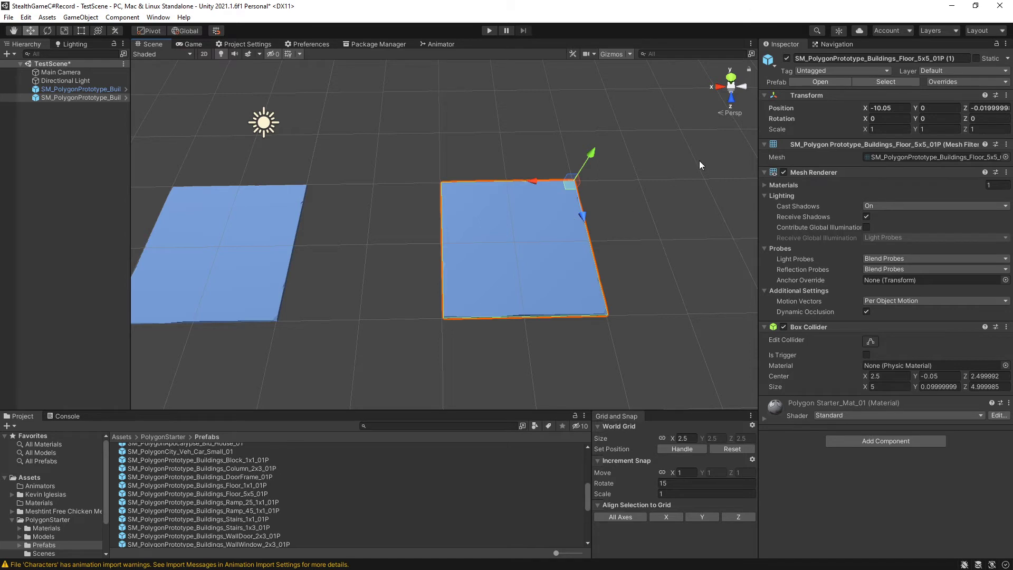
pyautogui.press('Tab')
pyautogui.press('Tab')
pyautogui.click(621, 518)
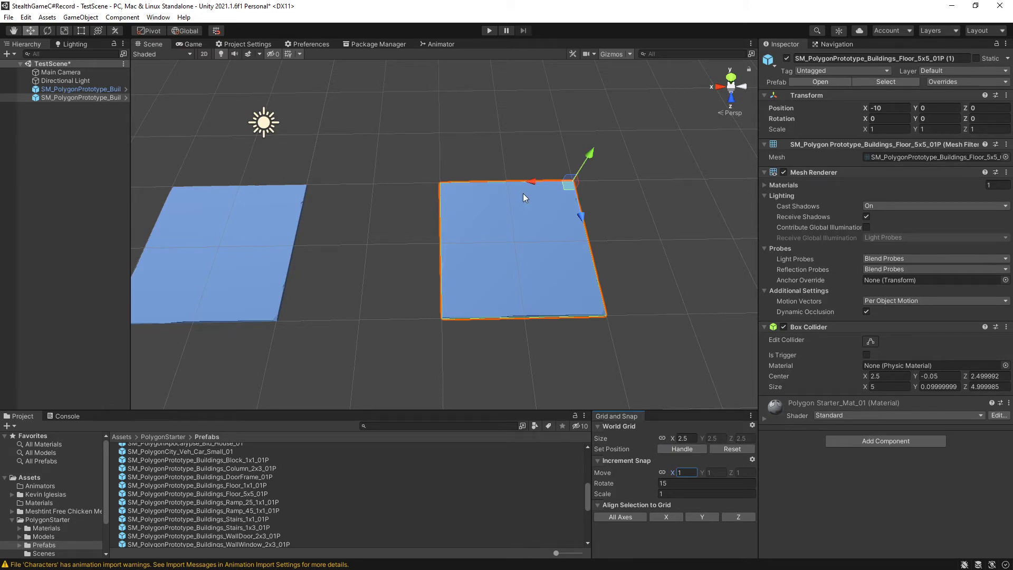
# - Snap the copied floor tile against the original at X -5, Z 0, and shift it back so the two tiles meet corner to corner
pyautogui.moveTo(525, 192); pyautogui.dragTo(402, 191)
pyautogui.moveTo(401, 191); pyautogui.dragTo(351, 281, button='right')
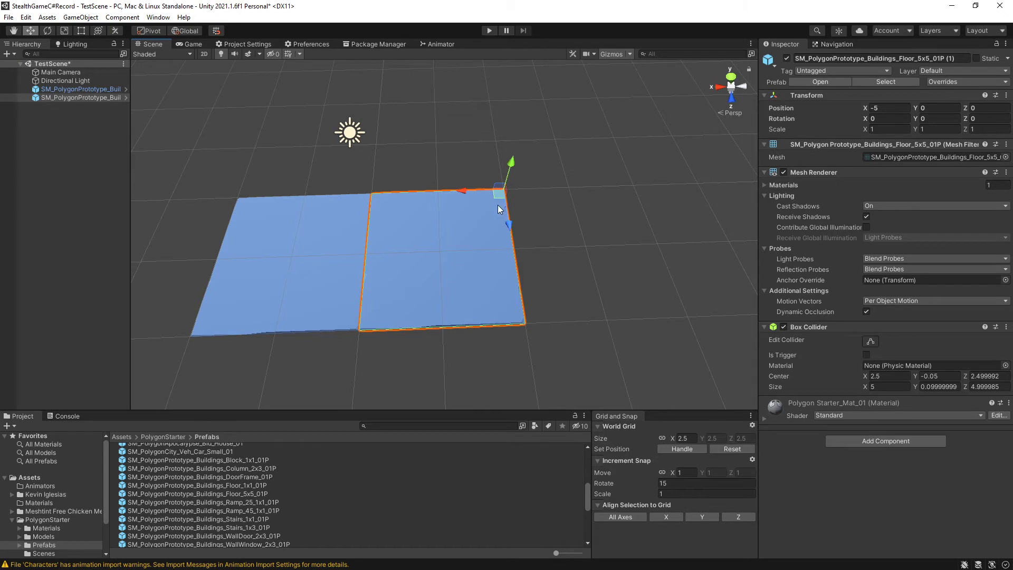
pyautogui.moveTo(463, 189); pyautogui.dragTo(477, 105)
pyautogui.moveTo(478, 106); pyautogui.dragTo(439, 274, button='right')
pyautogui.click(439, 273)
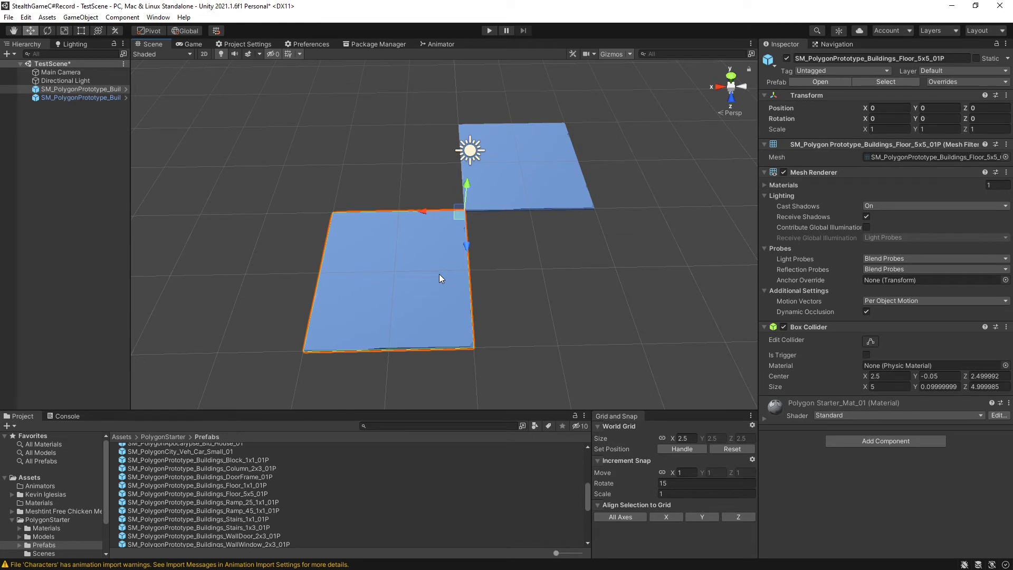
# - Complete a 2x2 floor by duplicating the tile at the origin to X 0, Z -5 and to X -5, Z 0
pyautogui.scroll(-5, 570, 309)
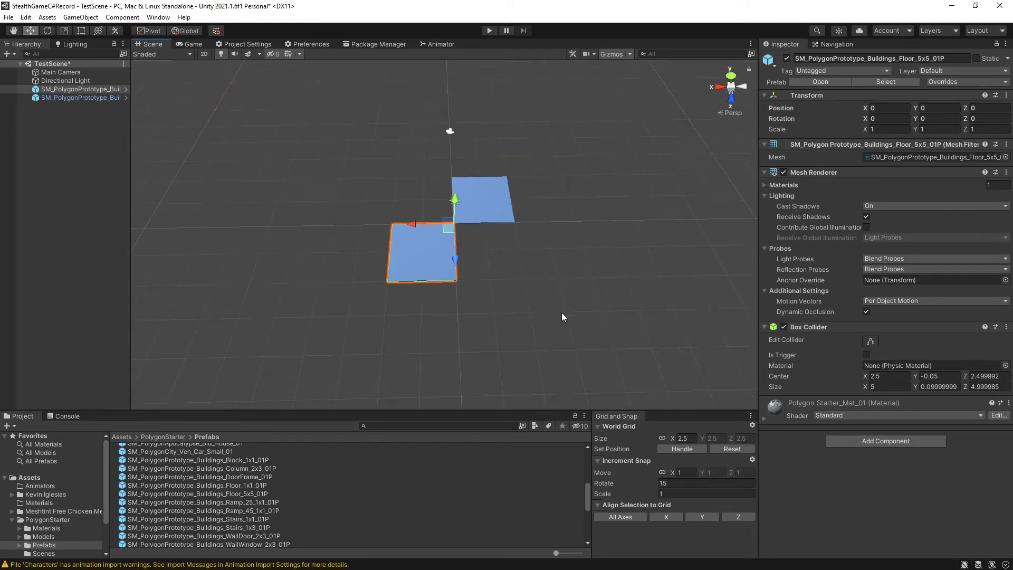
pyautogui.moveTo(561, 316); pyautogui.dragTo(535, 302, button='right')
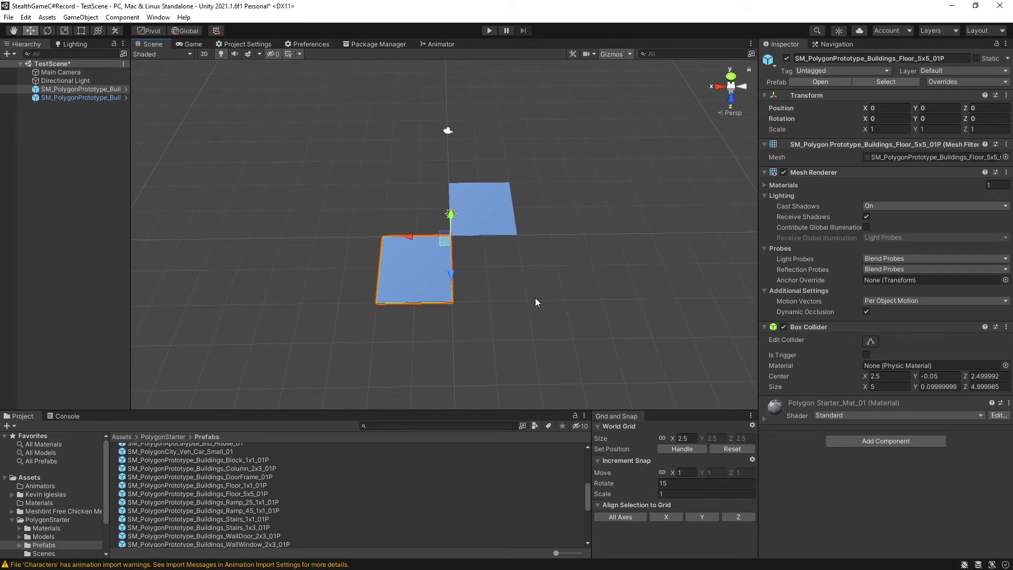
pyautogui.hotkey('ctrl', 'd')
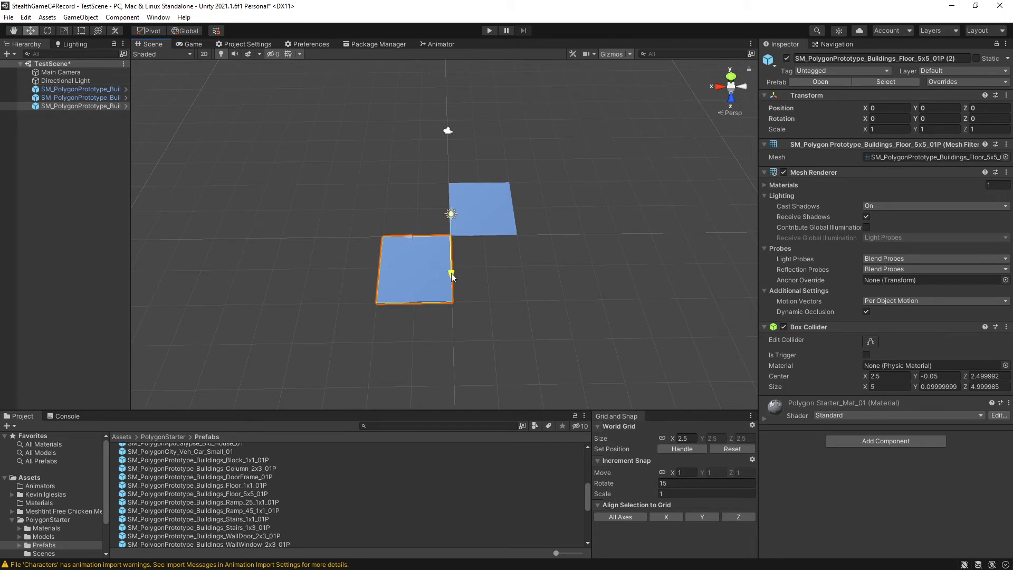
pyautogui.moveTo(450, 273); pyautogui.dragTo(448, 245)
pyautogui.hotkey('ctrl', 'd')
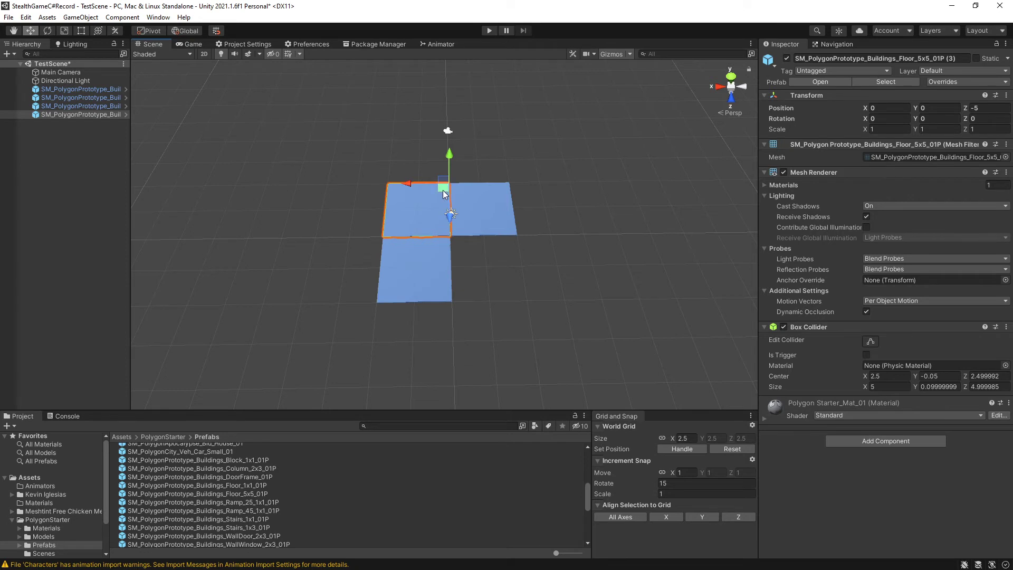
pyautogui.moveTo(443, 186); pyautogui.dragTo(505, 245)
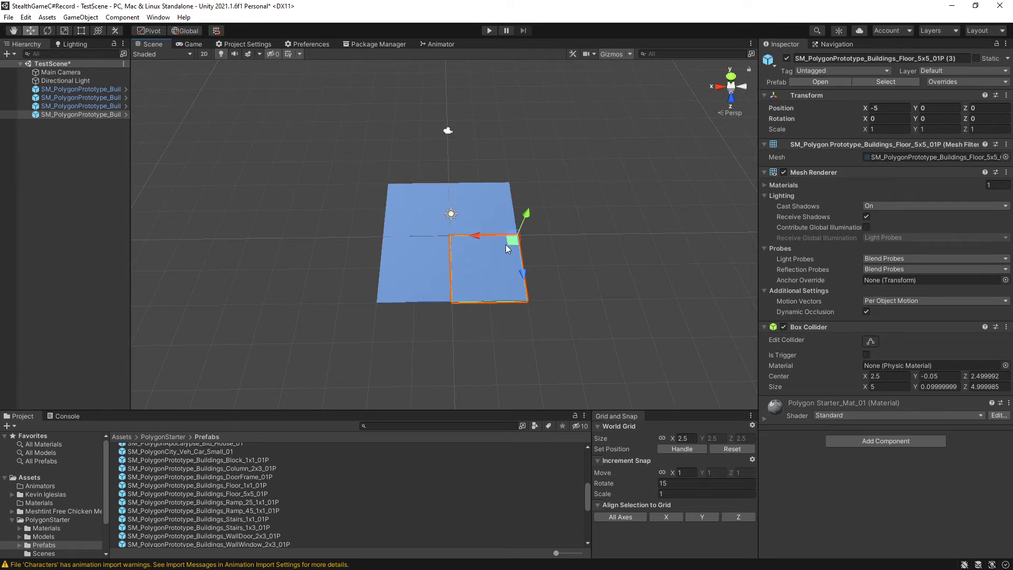
# - Duplicate the two floor tiles at Z -5 and move the copies to Z -10 as a third row
pyautogui.click(396, 211)
pyautogui.keyDown('shift'); pyautogui.click(484, 205); pyautogui.keyUp('shift')
pyautogui.hotkey('ctrl', 'd')
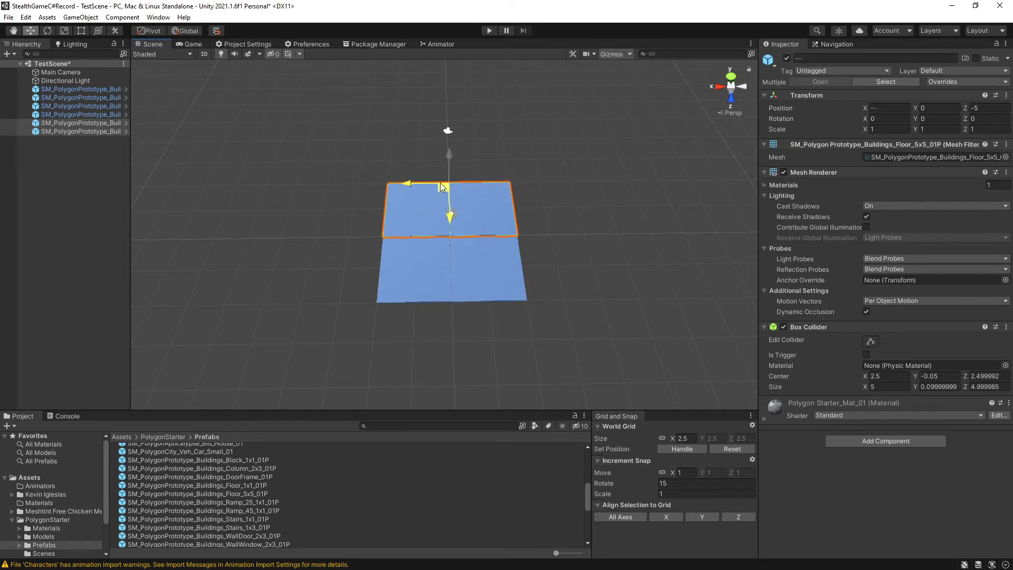
pyautogui.moveTo(445, 189); pyautogui.dragTo(441, 144)
# - Duplicate the column of three floor tiles at X -5 and move the copies to X -10, completing a 3x3 floor
pyautogui.click(478, 162)
pyautogui.keyDown('shift'); pyautogui.click(489, 201); pyautogui.keyUp('shift')
pyautogui.keyDown('shift'); pyautogui.click(485, 271); pyautogui.keyUp('shift')
pyautogui.hotkey('ctrl', 'd')
pyautogui.moveTo(480, 235); pyautogui.dragTo(550, 233)
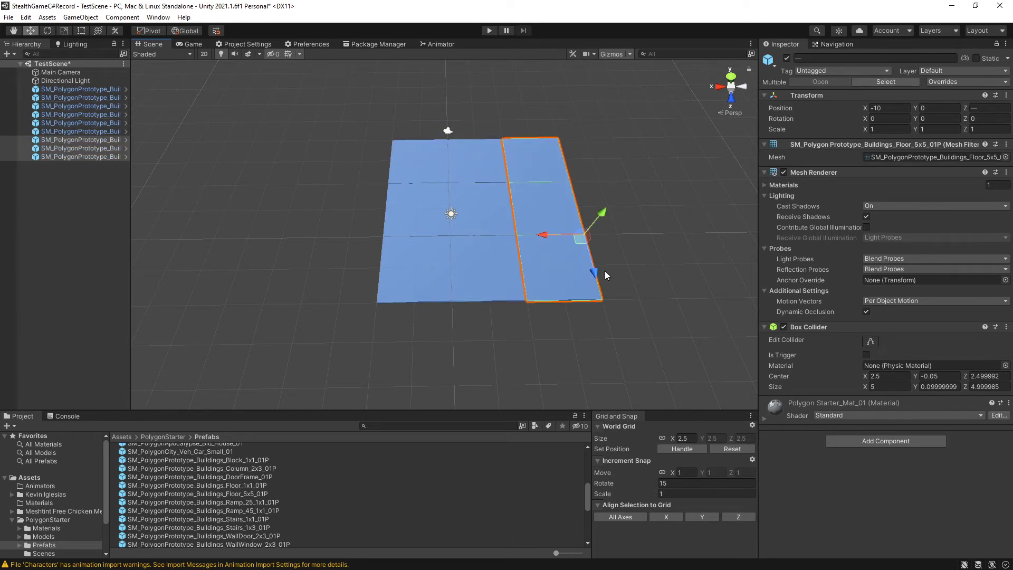
pyautogui.click(676, 326)
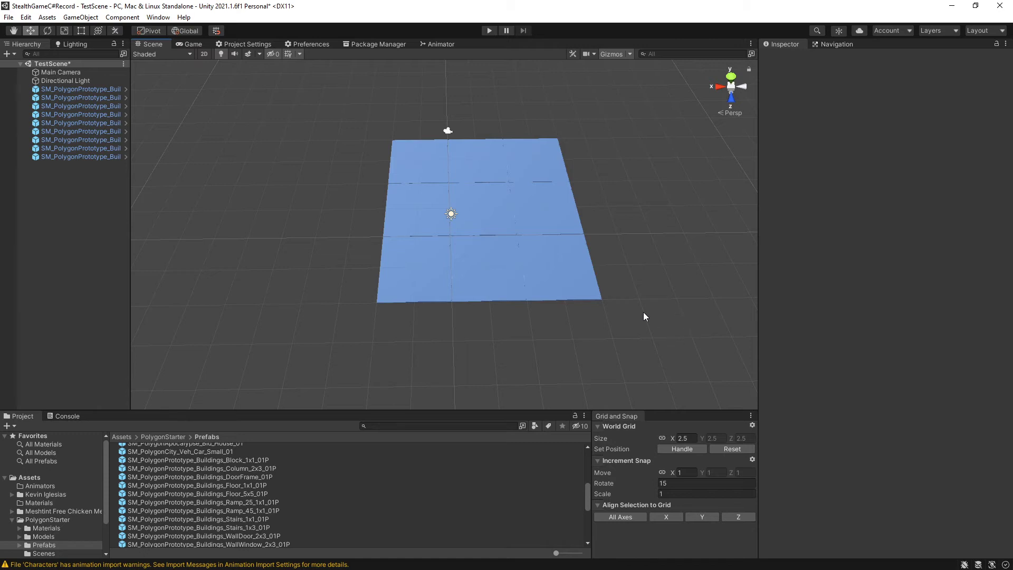
pyautogui.click(431, 160)
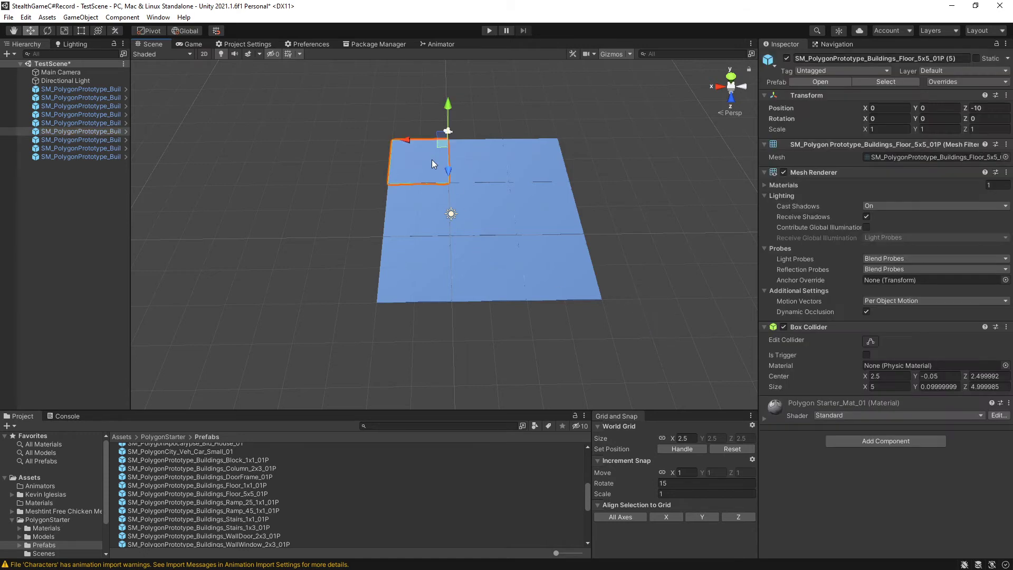
pyautogui.keyDown('shift'); pyautogui.click(416, 218); pyautogui.keyUp('shift')
pyautogui.keyDown('shift'); pyautogui.click(435, 273); pyautogui.keyUp('shift')
pyautogui.click(495, 211)
pyautogui.click(477, 180)
pyautogui.click(469, 154)
pyautogui.click(557, 400)
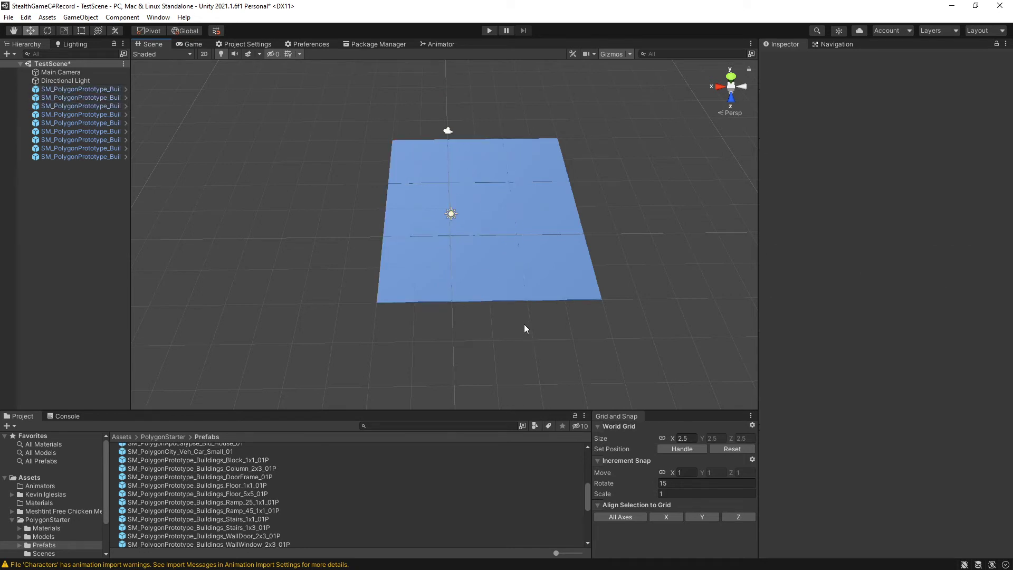
# - Place a SM_PolygonPrototype_Buildings_Block_1x1_01P prefab on the floor and align it to the world grid on all axes
pyautogui.moveTo(524, 328); pyautogui.dragTo(560, 288, button='right')
pyautogui.press('a')
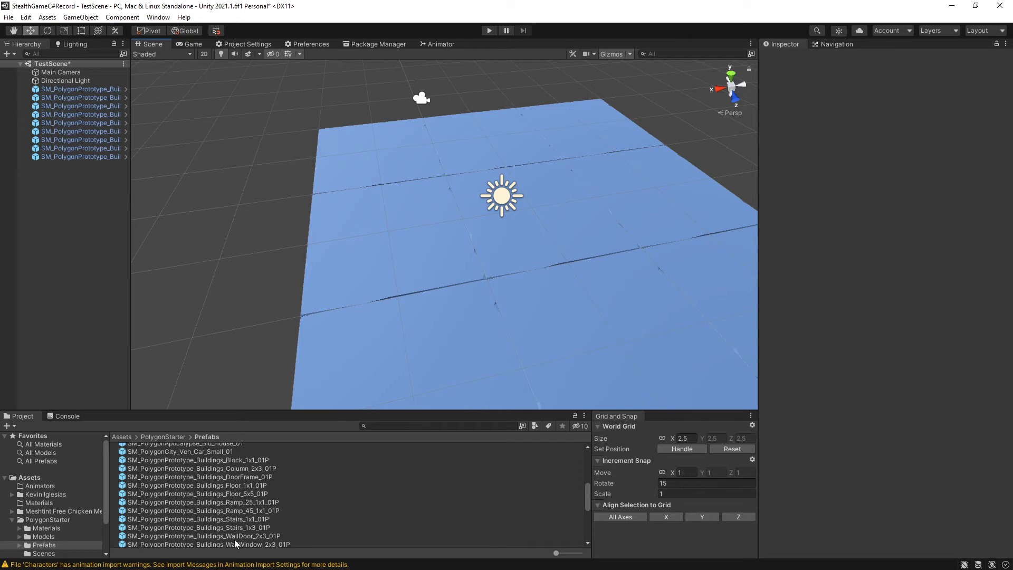
pyautogui.keyDown('alt'); pyautogui.moveTo(304, 332); pyautogui.dragTo(357, 213); pyautogui.keyUp('alt')
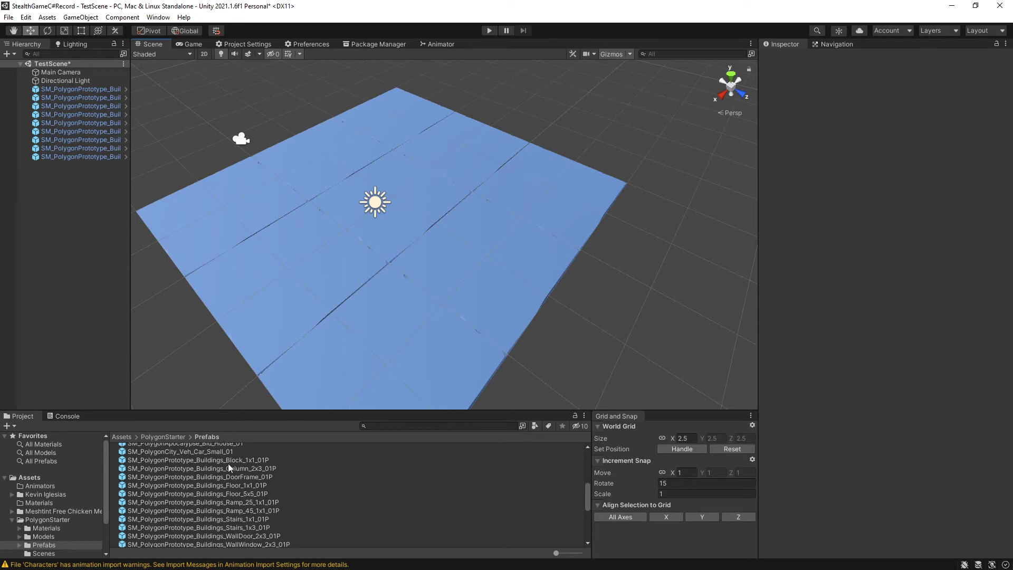
pyautogui.scroll(2, 234, 502)
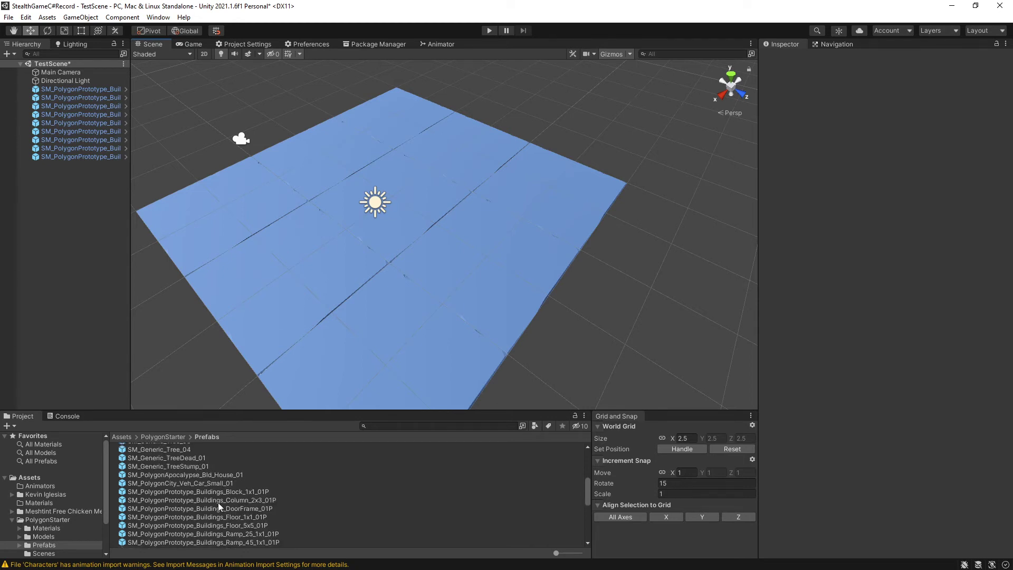
pyautogui.scroll(2, 224, 495)
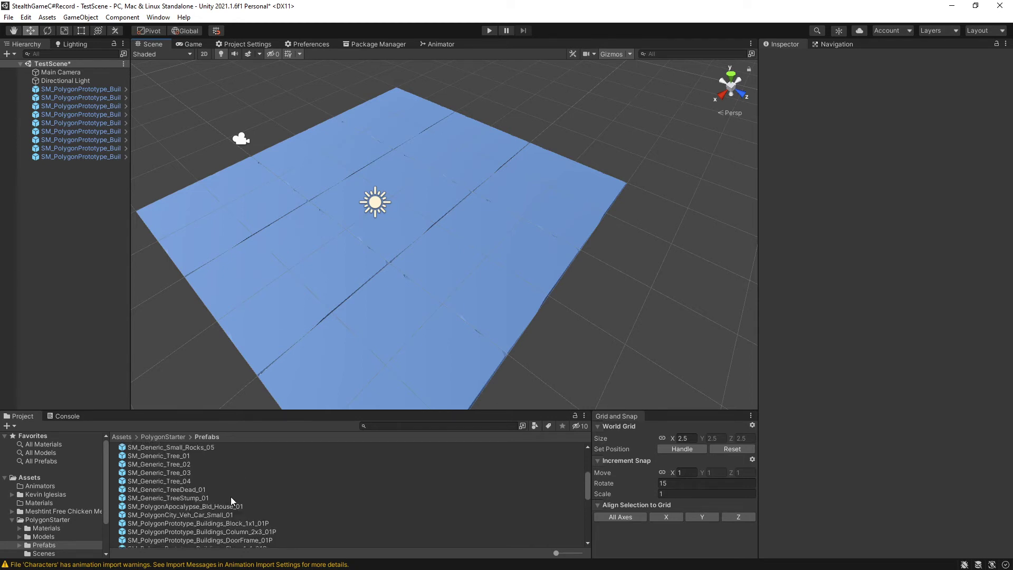
pyautogui.scroll(-2, 232, 501)
pyautogui.click(222, 490)
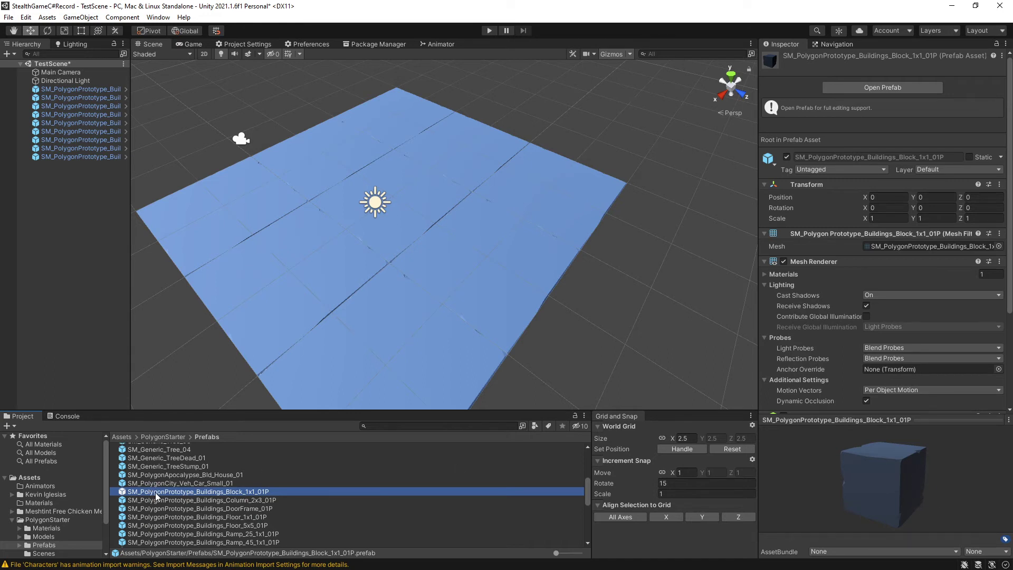
pyautogui.moveTo(157, 496); pyautogui.dragTo(346, 195)
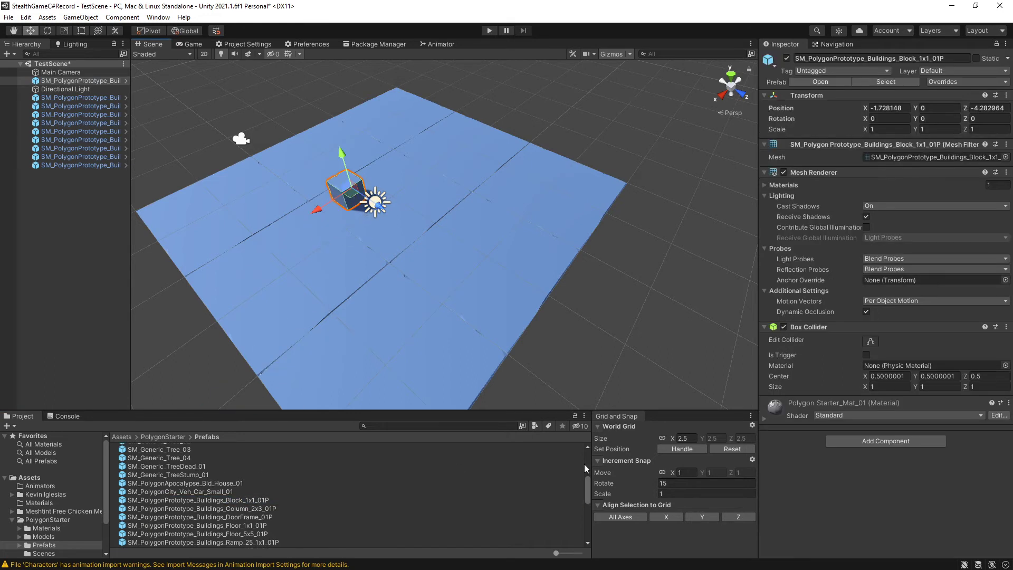
pyautogui.click(622, 517)
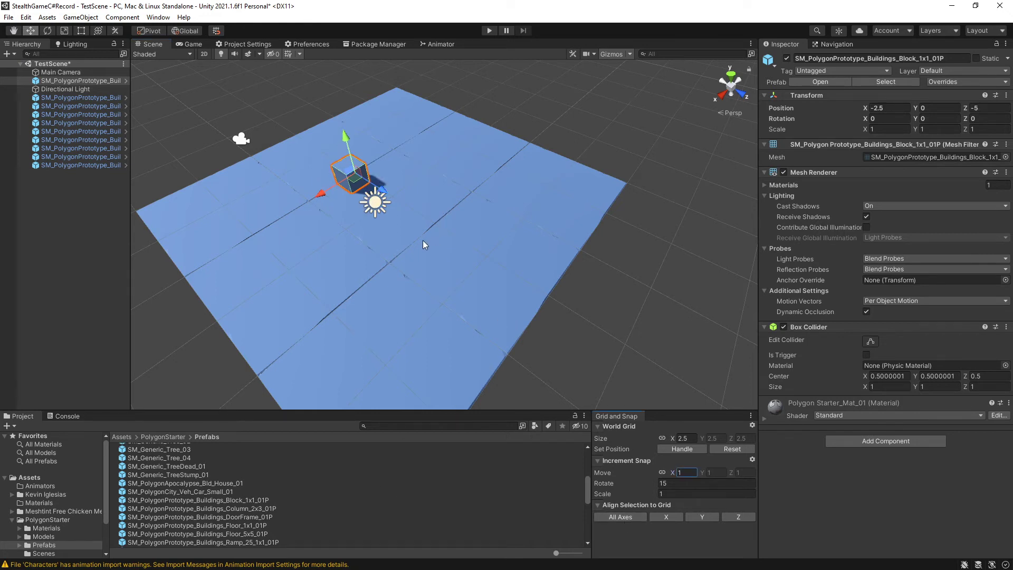
# - Duplicate the block four times in one-unit snapped steps along Z, ending at Z -1, to form a row of five
pyautogui.keyDown('ctrl'); pyautogui.moveTo(382, 189); pyautogui.dragTo(437, 228); pyautogui.keyUp('ctrl')
pyautogui.hotkey('ctrl', 'd')
pyautogui.hotkey('ctrl', 'd')
pyautogui.hotkey('ctrl', 'd')
pyautogui.hotkey('ctrl', 'd')
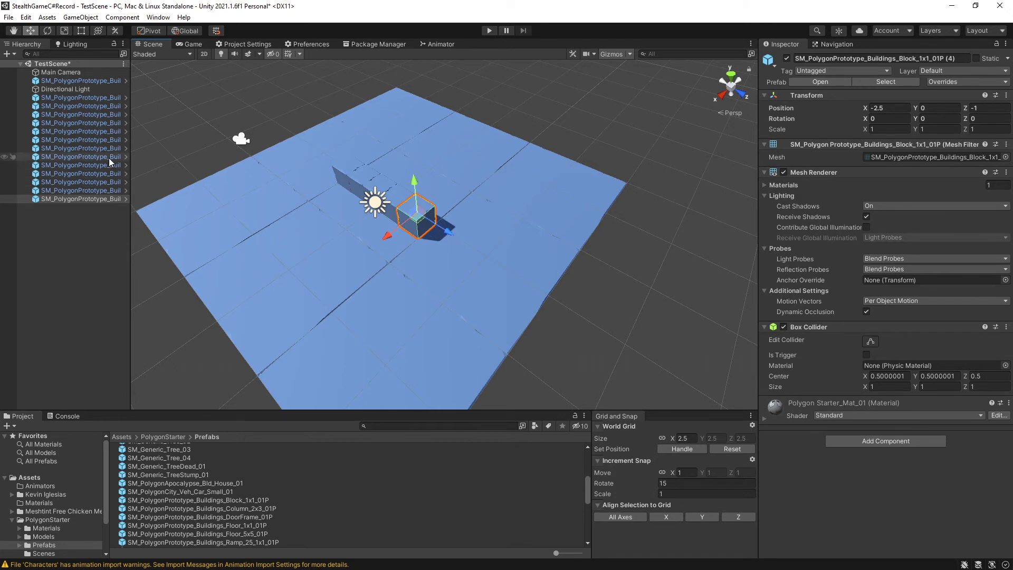
# - Duplicate all five blocks and snap-move the copies up one unit to make a second wall layer
pyautogui.keyDown('shift'); pyautogui.click(397, 199); pyautogui.keyUp('shift')
pyautogui.keyDown('shift'); pyautogui.click(378, 186); pyautogui.keyUp('shift')
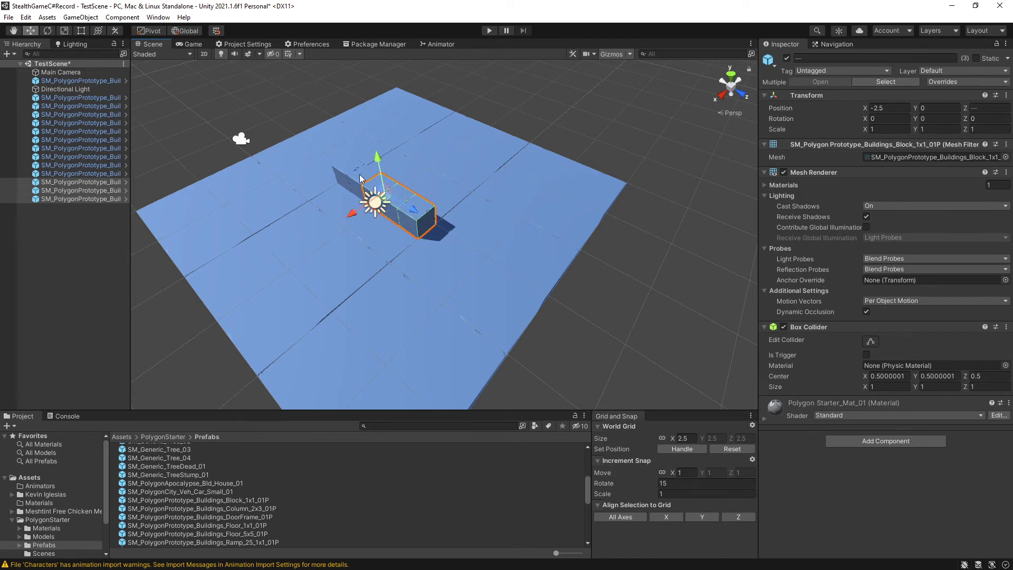
pyautogui.keyDown('shift'); pyautogui.click(362, 178); pyautogui.keyUp('shift')
pyautogui.keyDown('shift'); pyautogui.click(346, 169); pyautogui.keyUp('shift')
pyautogui.hotkey('ctrl', 'd')
pyautogui.keyDown('ctrl'); pyautogui.moveTo(346, 138); pyautogui.dragTo(341, 114); pyautogui.keyUp('ctrl')
# - Duplicate the wall's lower end block and place the copy at X -2.5, Z 0
pyautogui.moveTo(493, 238); pyautogui.dragTo(701, 227, button='right')
pyautogui.click(583, 157)
pyautogui.press('s')
pyautogui.click(283, 254)
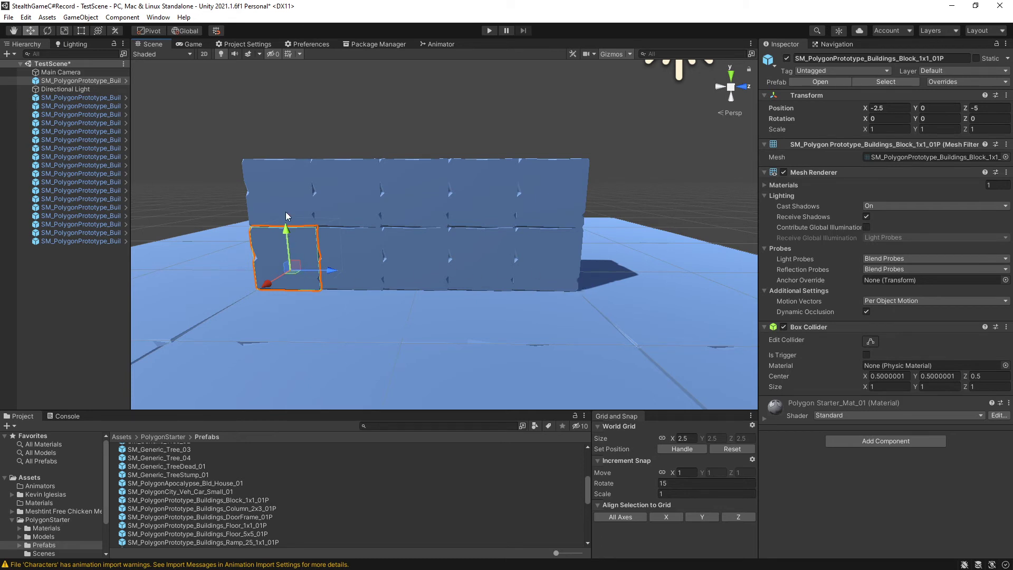
pyautogui.scroll(-5, 533, 280)
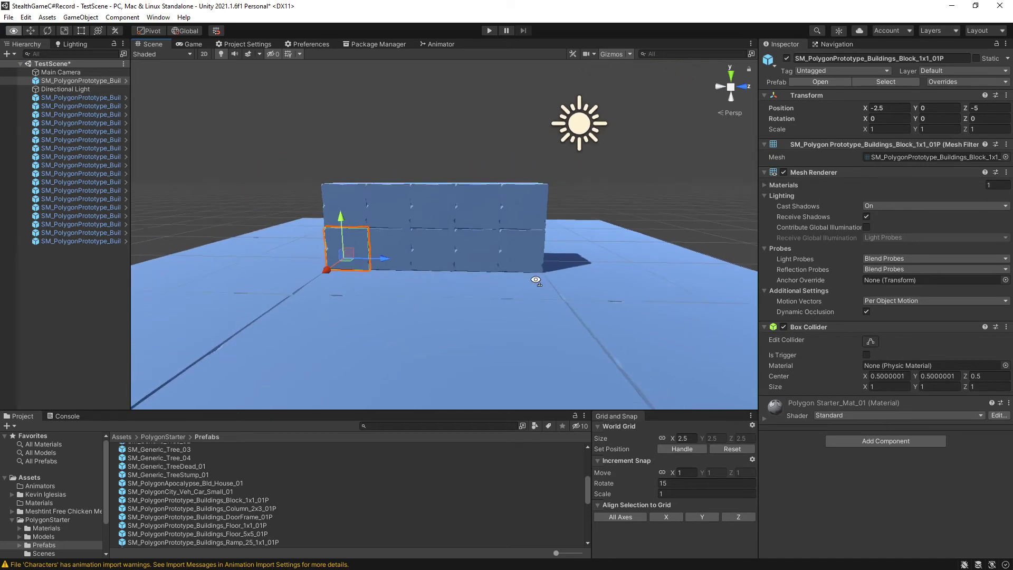
pyautogui.moveTo(533, 280)
pyautogui.keyDown('alt'); pyautogui.mouseDown()
pyautogui.moveTo(135, 226)
pyautogui.moveTo(529, 283)
pyautogui.mouseUp(); pyautogui.keyUp('alt')
pyautogui.click(439, 267)
pyautogui.hotkey('ctrl', 'd')
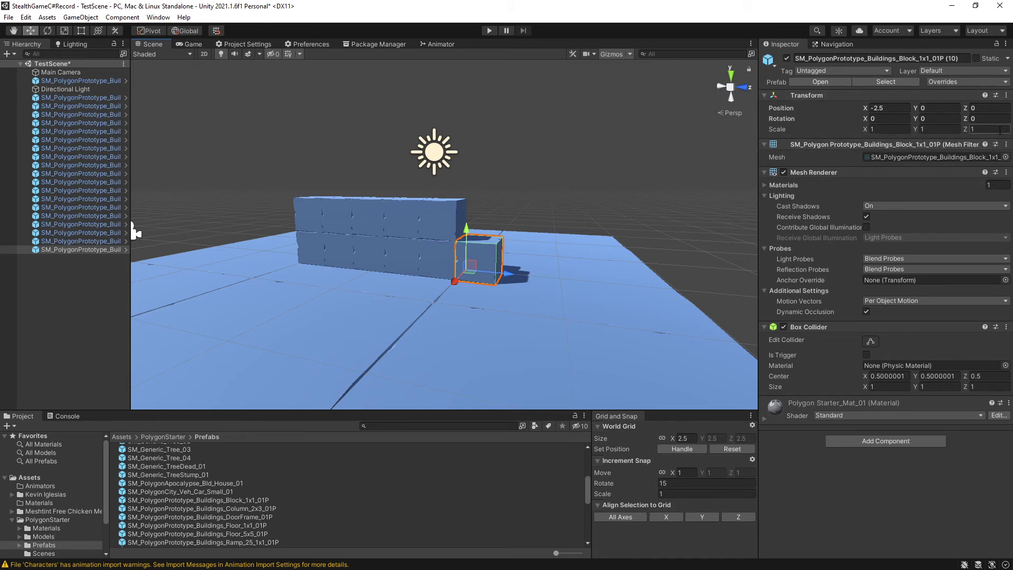
# - Try scaling the copied end block to Y 2 and Z 5 as a single wall piece, and delete it
pyautogui.click(986, 130)
pyautogui.write('5')
pyautogui.click(938, 129)
pyautogui.write('2')
pyautogui.press('Return')
pyautogui.keyDown('alt'); pyautogui.moveTo(640, 120); pyautogui.dragTo(554, 245); pyautogui.keyUp('alt')
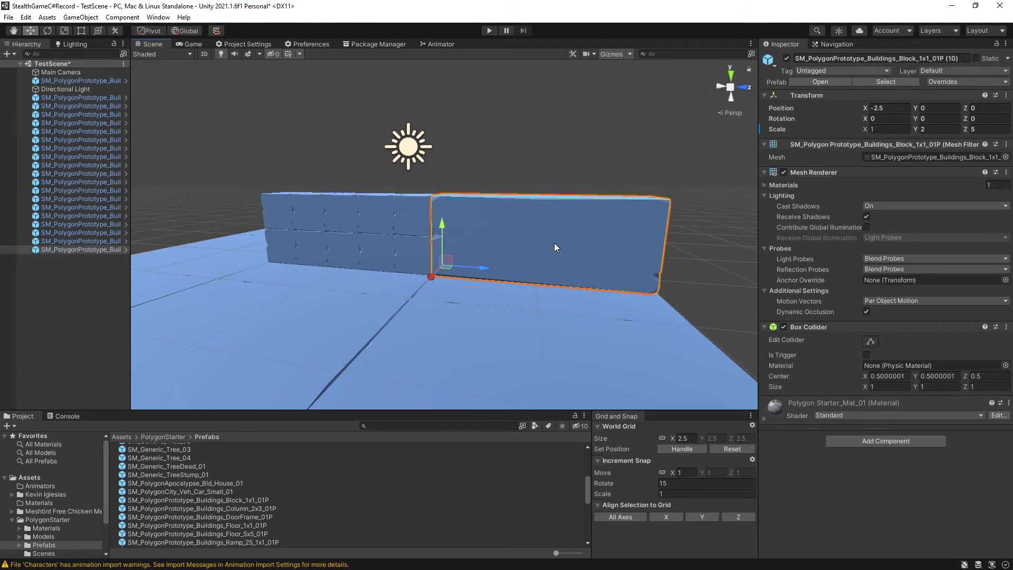
pyautogui.press('Delete')
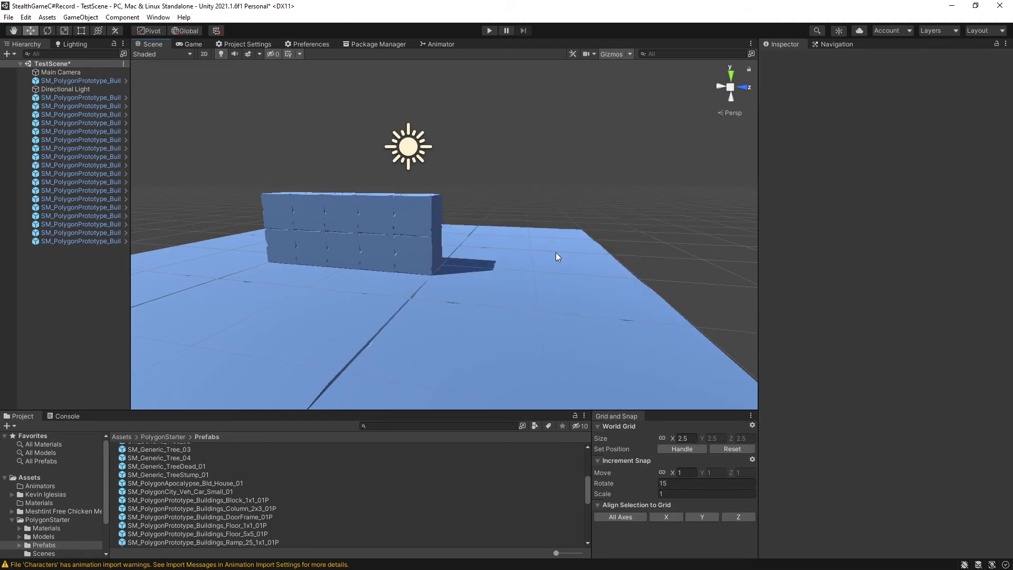
# - Look through the PolygonStarter prefabs and open their Characters folder
pyautogui.keyDown('alt'); pyautogui.moveTo(624, 210); pyautogui.dragTo(471, 295); pyautogui.keyUp('alt')
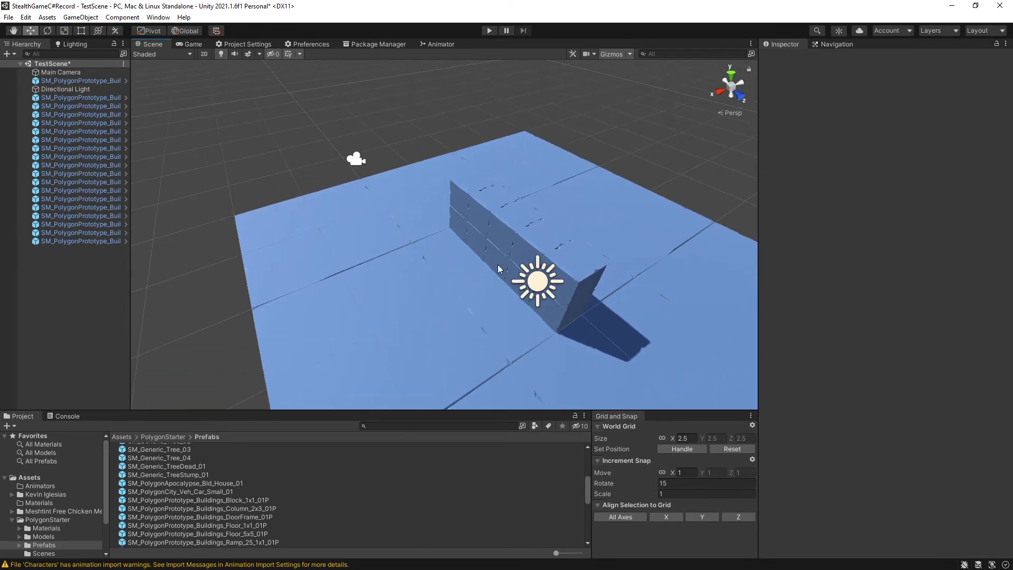
pyautogui.keyDown('alt'); pyautogui.moveTo(498, 264); pyautogui.dragTo(467, 312); pyautogui.keyUp('alt')
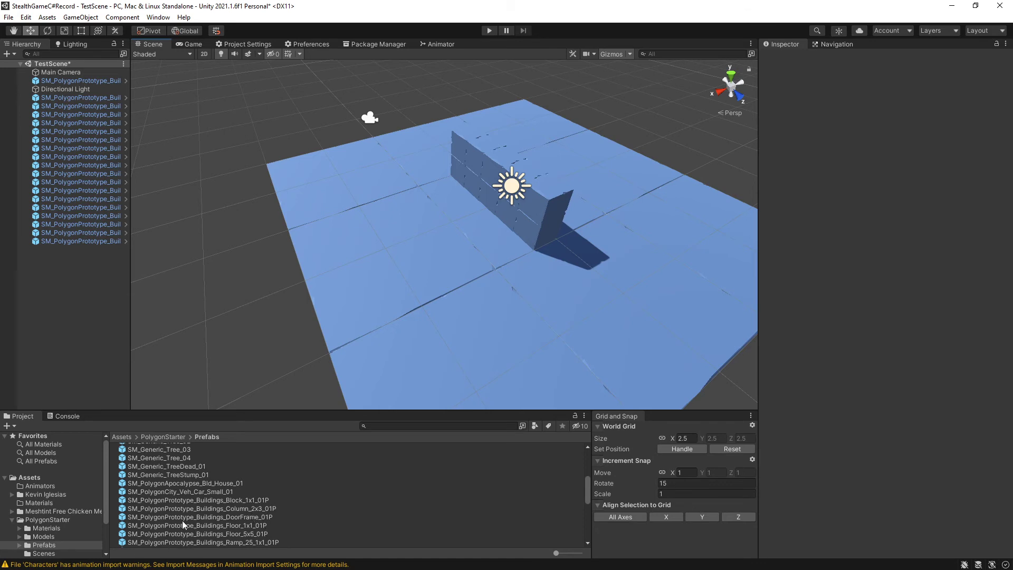
pyautogui.scroll(-8, 211, 498)
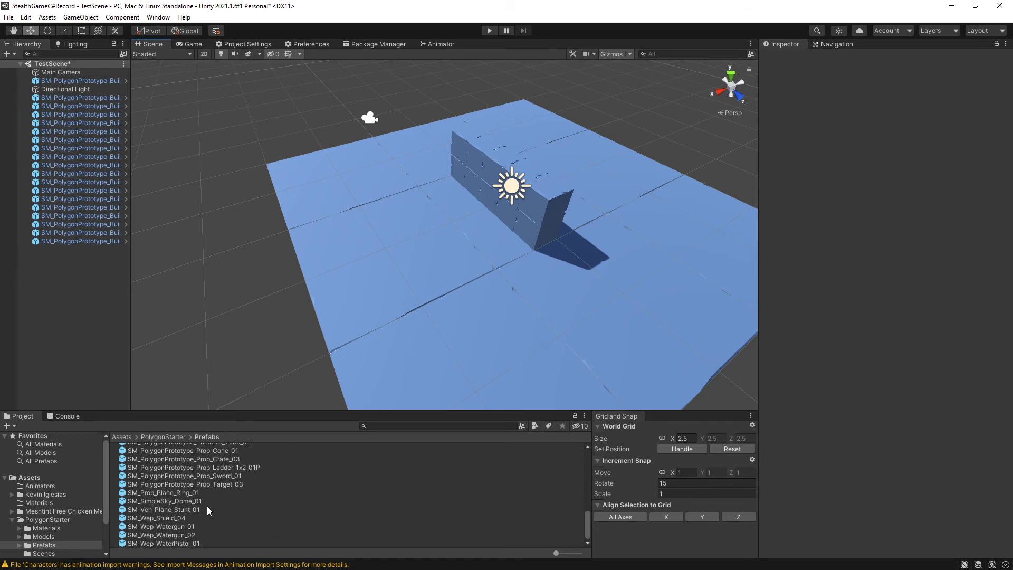
pyautogui.scroll(15, 229, 520)
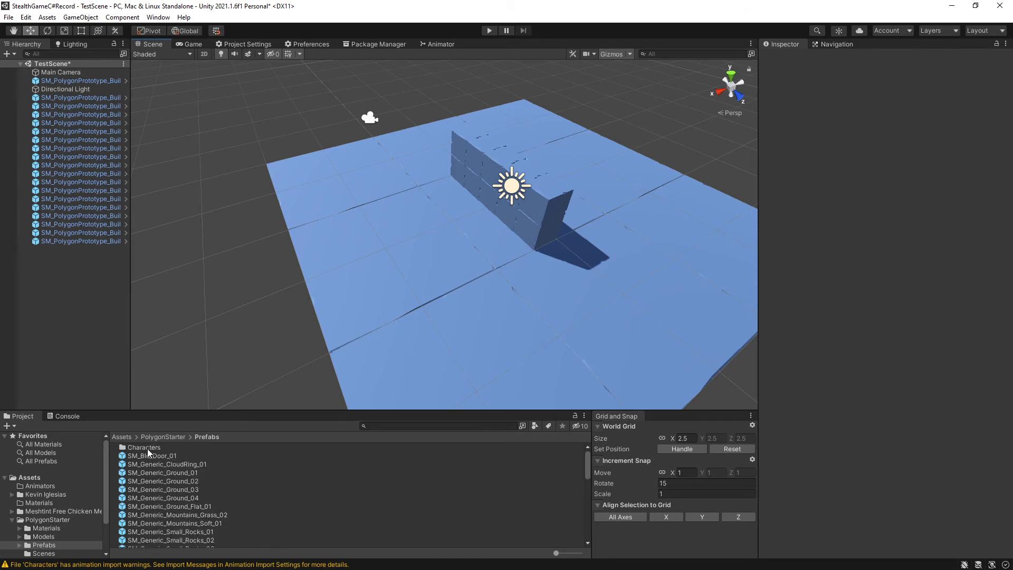
pyautogui.click(147, 448)
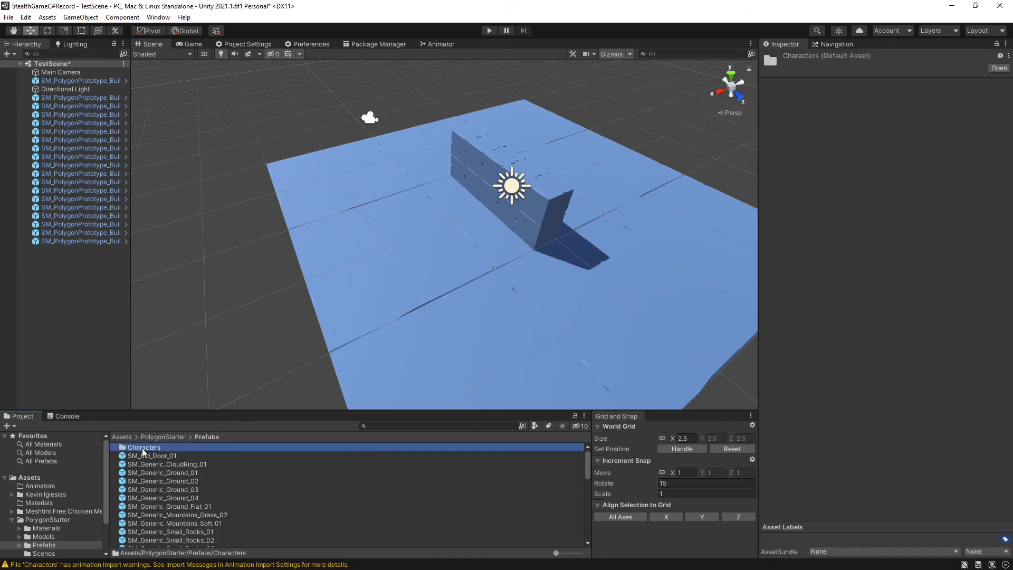
pyautogui.doubleClick(142, 449)
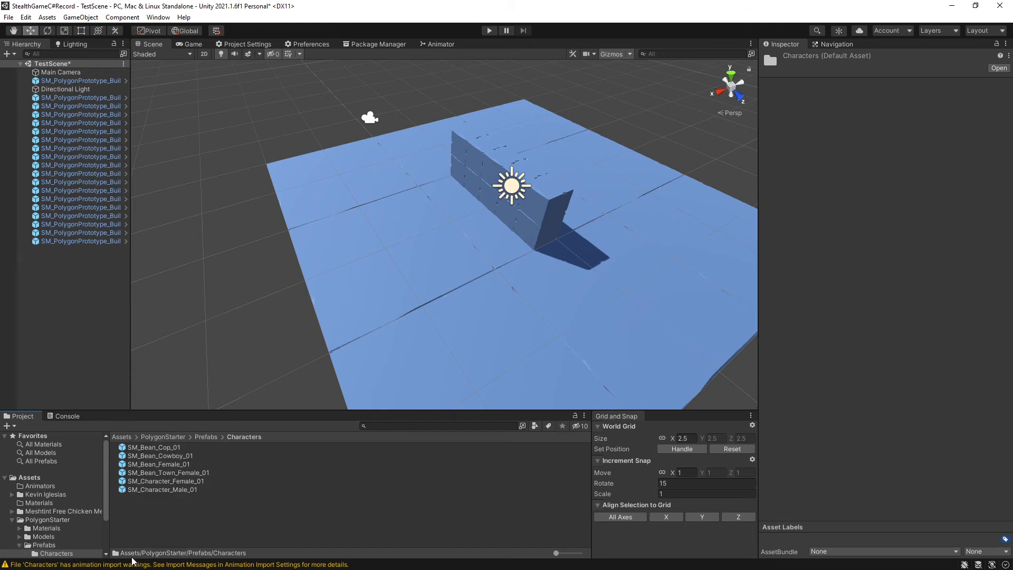
# - Place SM_Character_Female_01 on one side of the wall and SM_Character_Male_01 on the other, at about X -7.47, Z -2.47
pyautogui.click(173, 480)
pyautogui.moveTo(173, 480); pyautogui.dragTo(350, 261)
pyautogui.moveTo(346, 277); pyautogui.dragTo(527, 248, button='right')
pyautogui.click(177, 489)
pyautogui.moveTo(169, 490); pyautogui.dragTo(531, 222)
pyautogui.moveTo(526, 259); pyautogui.dragTo(438, 283, button='right')
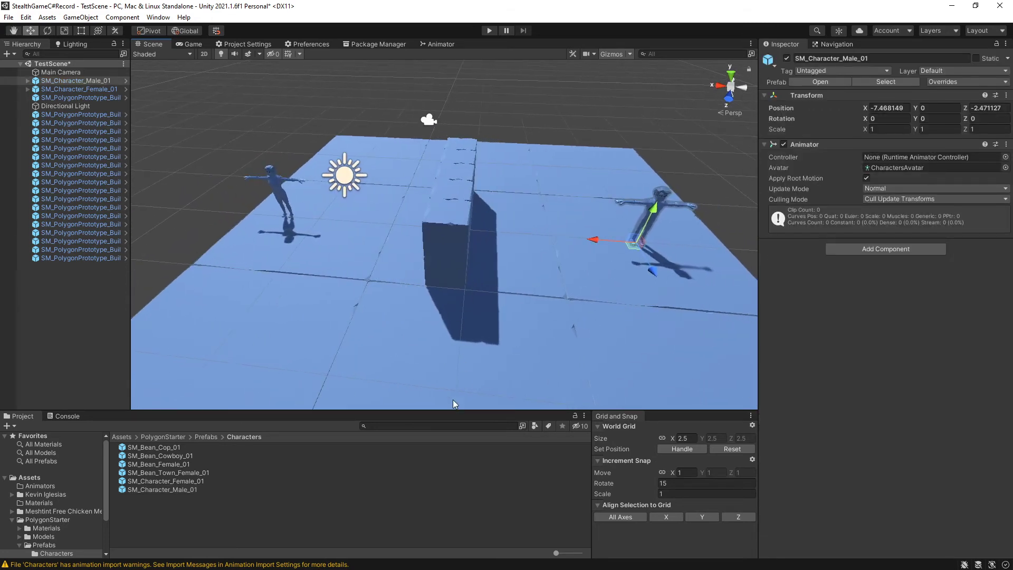
# - Open the Materials folder of the PolygonStarter assets
pyautogui.press('Up')
pyautogui.press('Left')
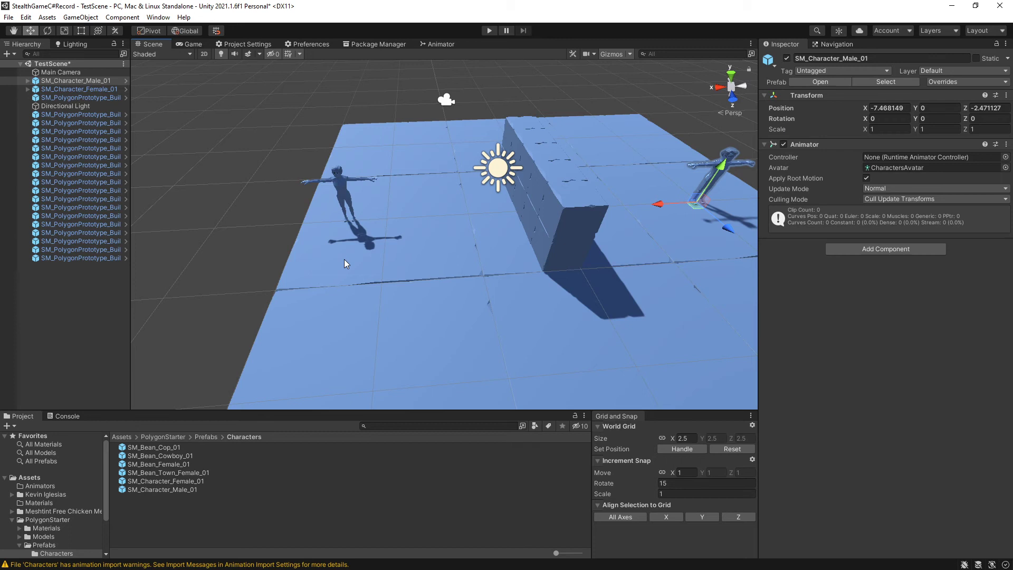
pyautogui.press('Right')
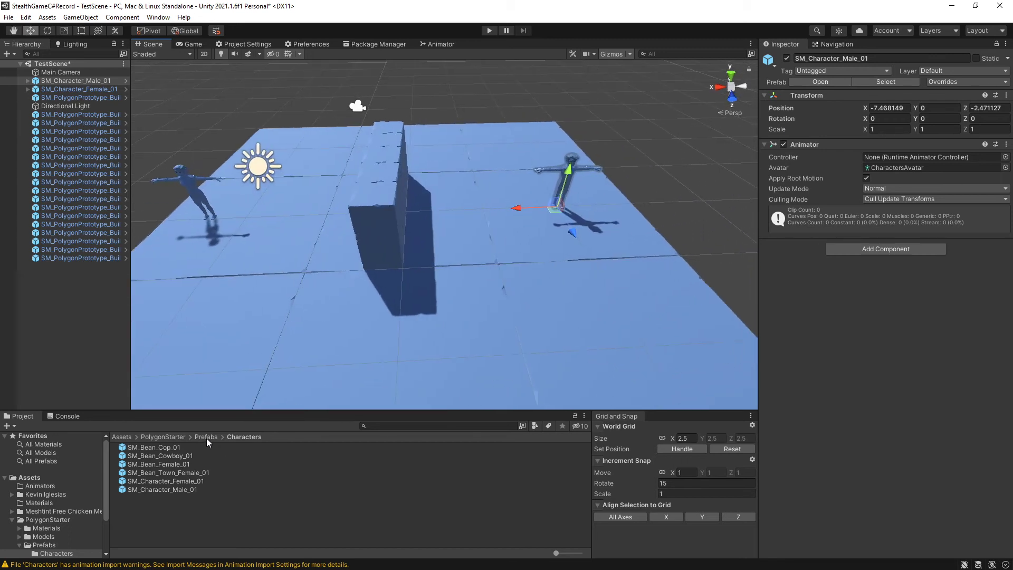
pyautogui.click(173, 437)
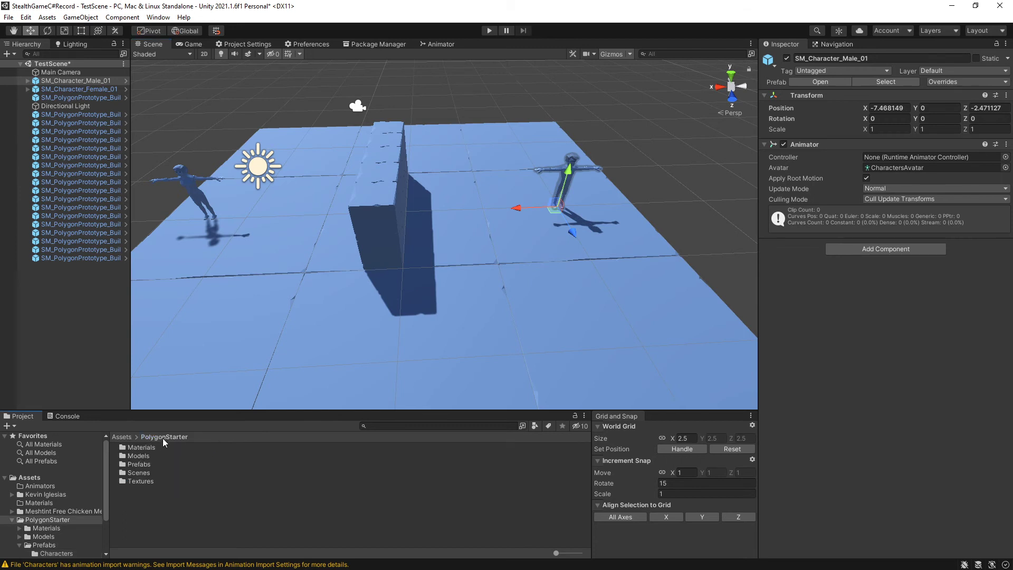
pyautogui.doubleClick(138, 448)
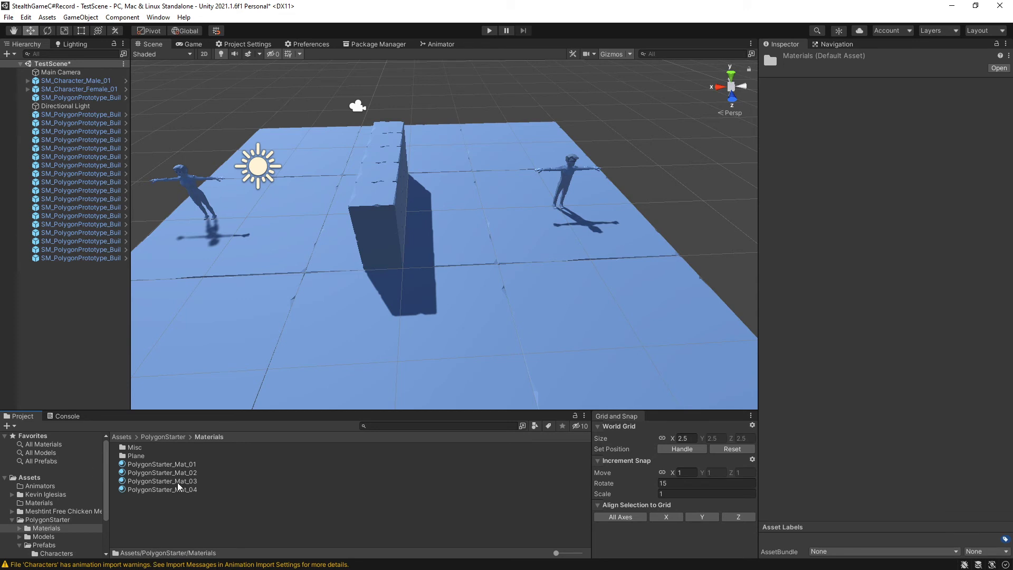
# - Apply PolygonStarter_Mat_02 to the female character's hair and to the male character's body
pyautogui.click(181, 464)
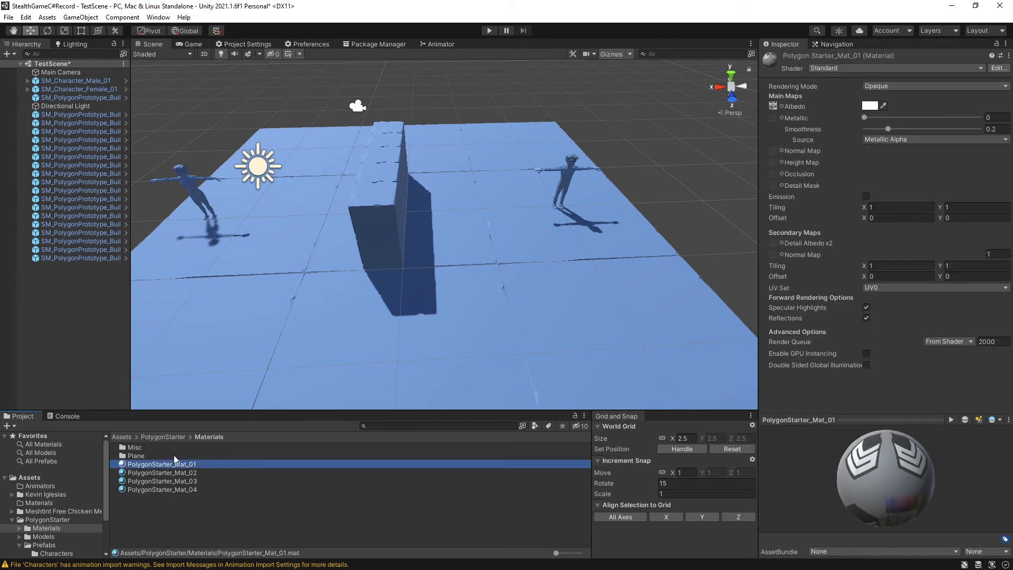
pyautogui.click(161, 473)
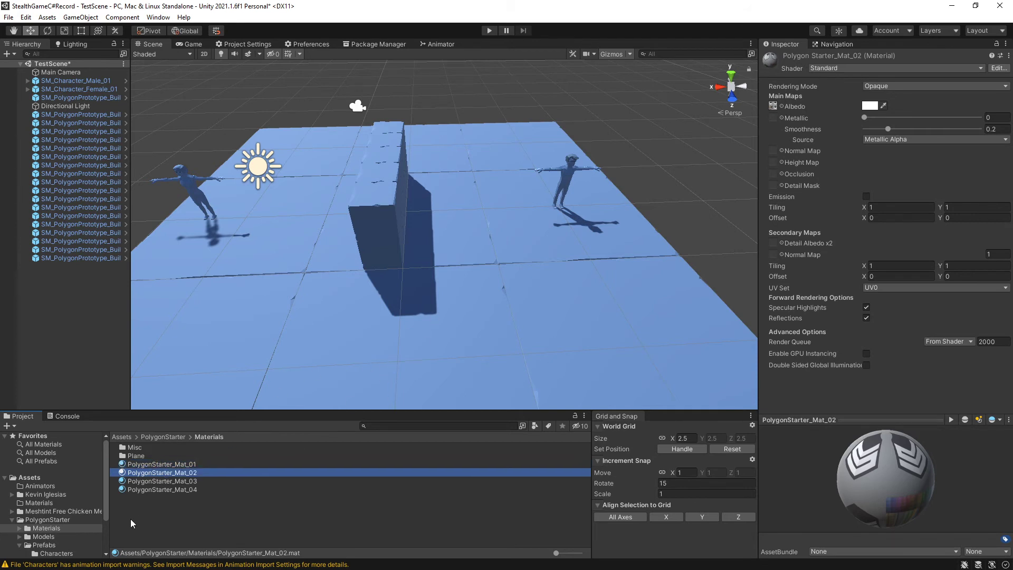
pyautogui.moveTo(167, 473); pyautogui.dragTo(412, 355)
pyautogui.moveTo(504, 350); pyautogui.dragTo(179, 169)
pyautogui.moveTo(164, 477); pyautogui.dragTo(566, 211)
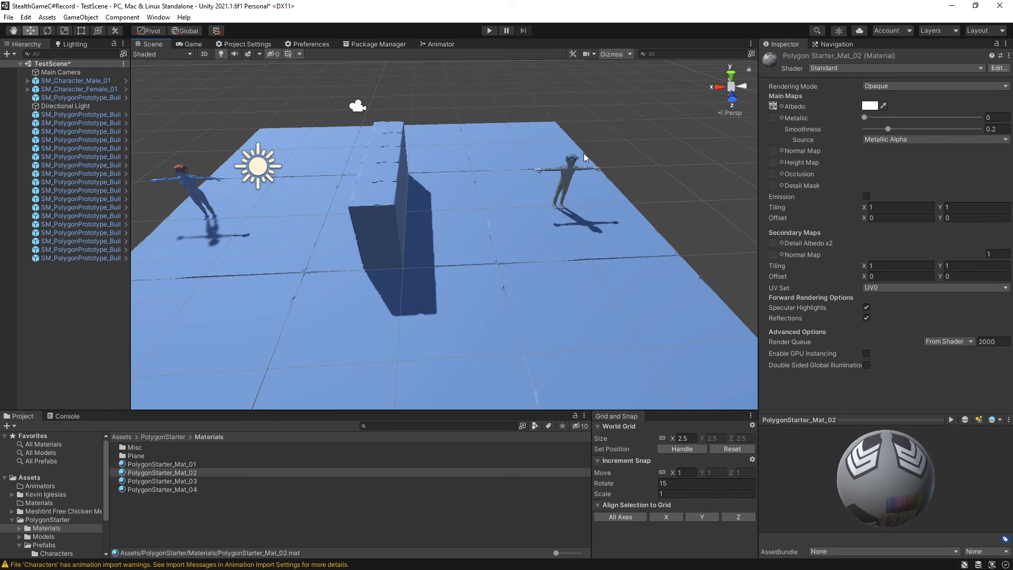
# - Apply PolygonStarter_Mat_04 to the male character's hair and PolygonStarter_Mat_02 to the female character's body
pyautogui.click(161, 486)
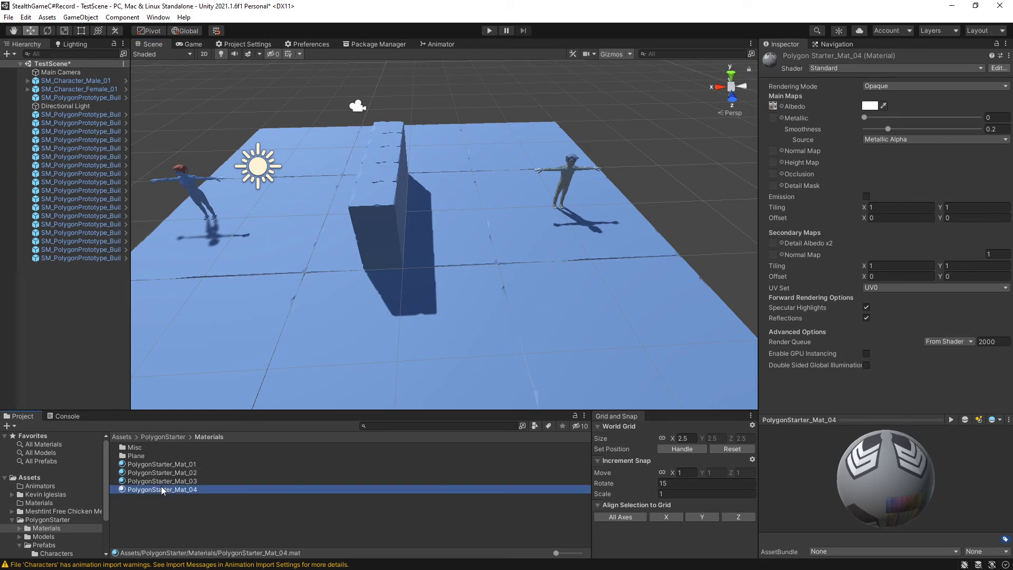
pyautogui.moveTo(161, 490); pyautogui.dragTo(575, 155)
pyautogui.moveTo(390, 290); pyautogui.dragTo(359, 314, button='right')
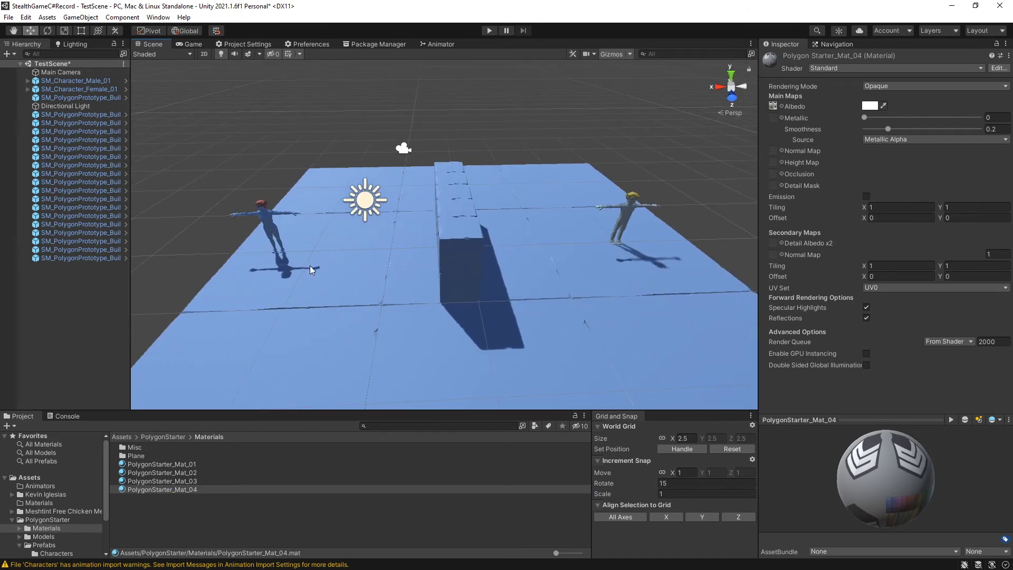
pyautogui.moveTo(310, 269); pyautogui.dragTo(331, 285, button='right')
pyautogui.click(171, 473)
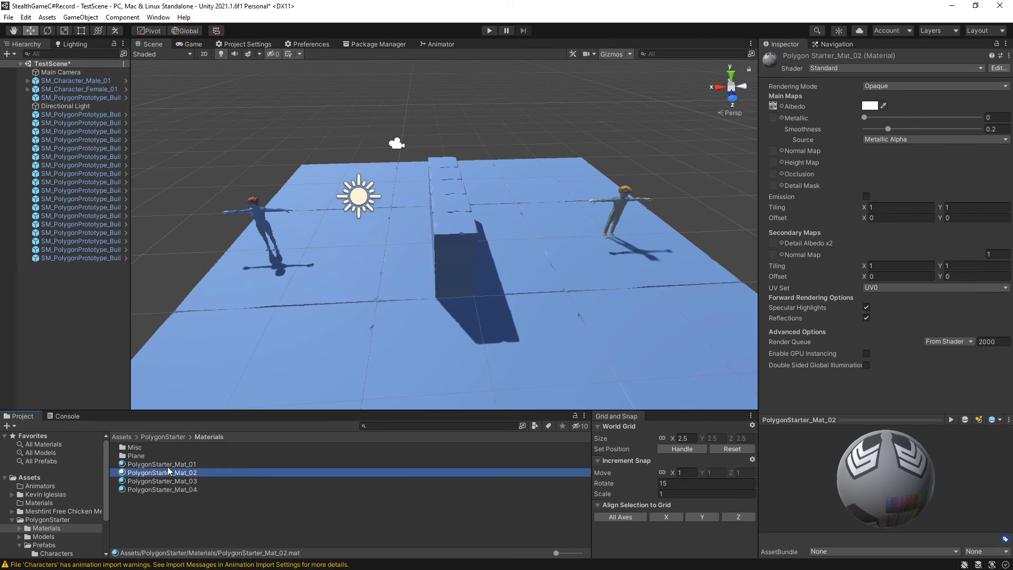
pyautogui.moveTo(172, 469); pyautogui.dragTo(265, 223)
pyautogui.keyDown('alt'); pyautogui.moveTo(299, 273); pyautogui.dragTo(331, 286); pyautogui.keyUp('alt')
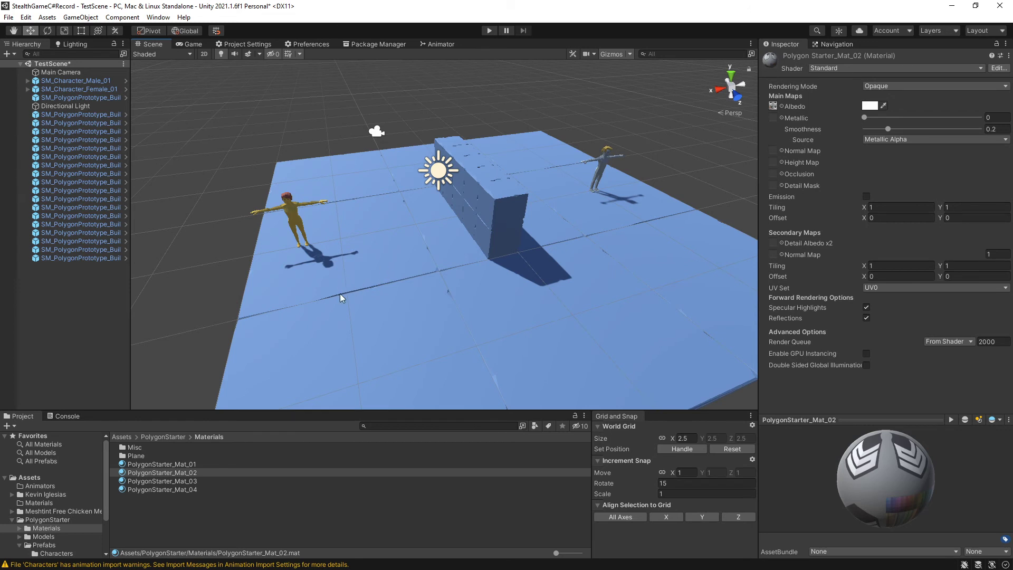
pyautogui.keyDown('alt'); pyautogui.moveTo(340, 293); pyautogui.dragTo(423, 189); pyautogui.keyUp('alt')
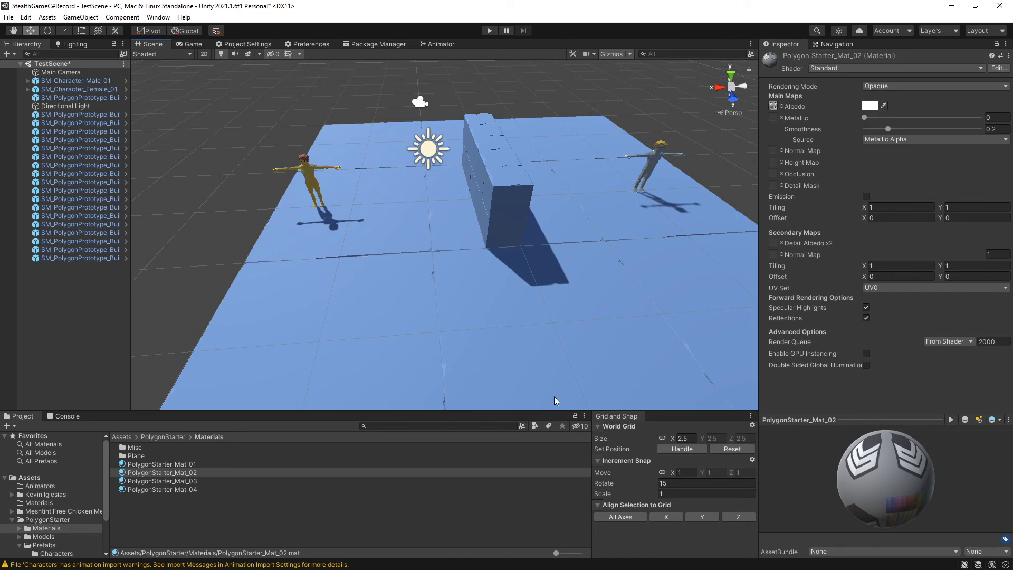
# - Place the Toon Chicken prefab from the Meshtint Free Chicken Mega Toon Series on the far floor tile on the female character's side
pyautogui.moveTo(393, 246); pyautogui.dragTo(422, 262, button='right')
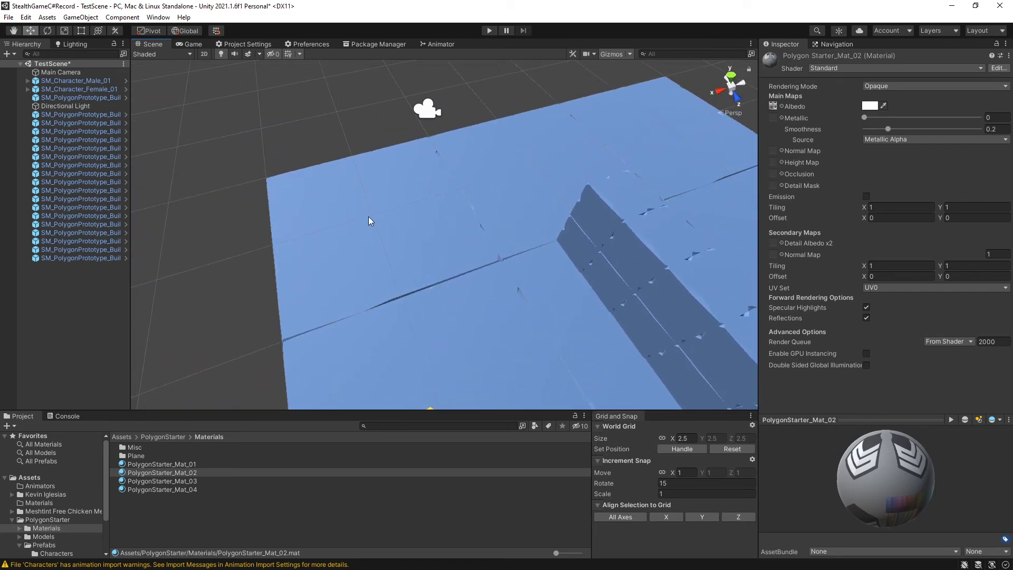
pyautogui.click(67, 511)
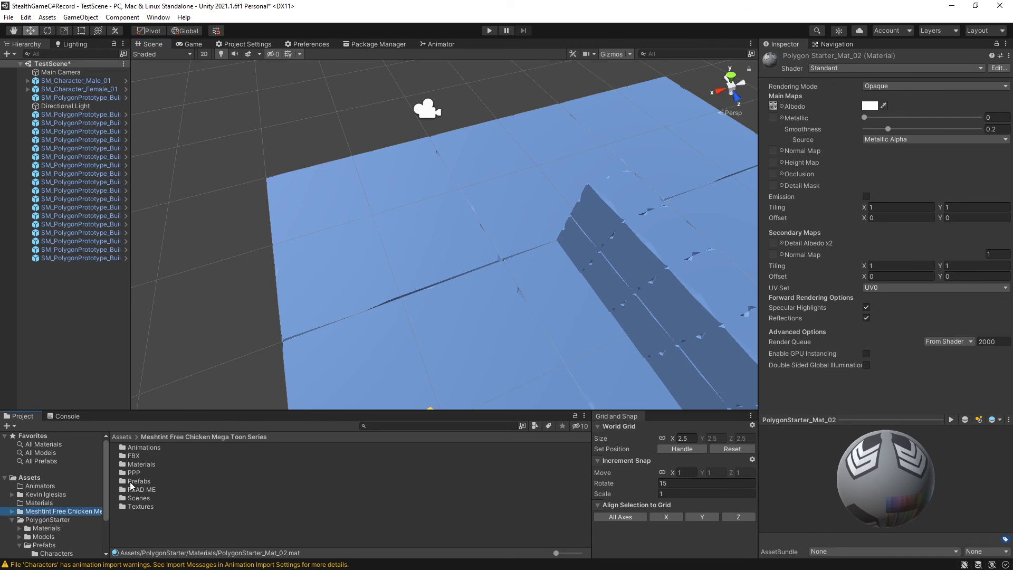
pyautogui.doubleClick(132, 482)
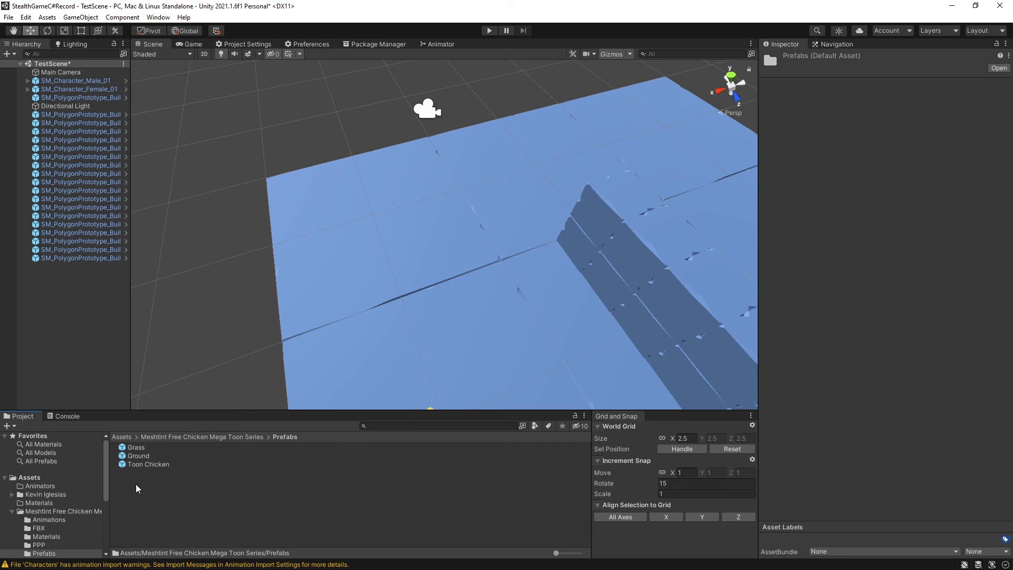
pyautogui.click(134, 466)
pyautogui.moveTo(133, 466); pyautogui.dragTo(374, 217)
# - Set the Toon Chicken's scale to 2 on X, Y and Z
pyautogui.moveTo(373, 216); pyautogui.dragTo(200, 264, button='right')
pyautogui.click(894, 129)
pyautogui.write('2')
pyautogui.press('Tab')
pyautogui.write('2')
pyautogui.press('Tab')
pyautogui.write('2')
pyautogui.press('Return')
pyautogui.moveTo(527, 248); pyautogui.dragTo(839, 270, button='right')
pyautogui.click(318, 253)
pyautogui.moveTo(318, 252); pyautogui.dragTo(388, 247, button='right')
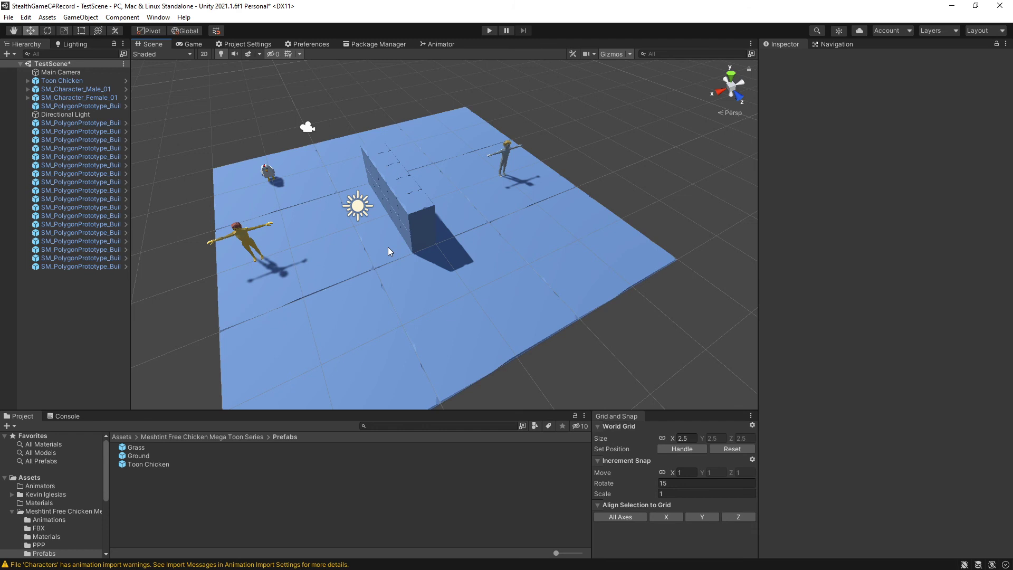
# - Create an empty game object named _Level in the scene root
pyautogui.click(31, 329)
pyautogui.hotkey('ctrl', 'shift', 'n')
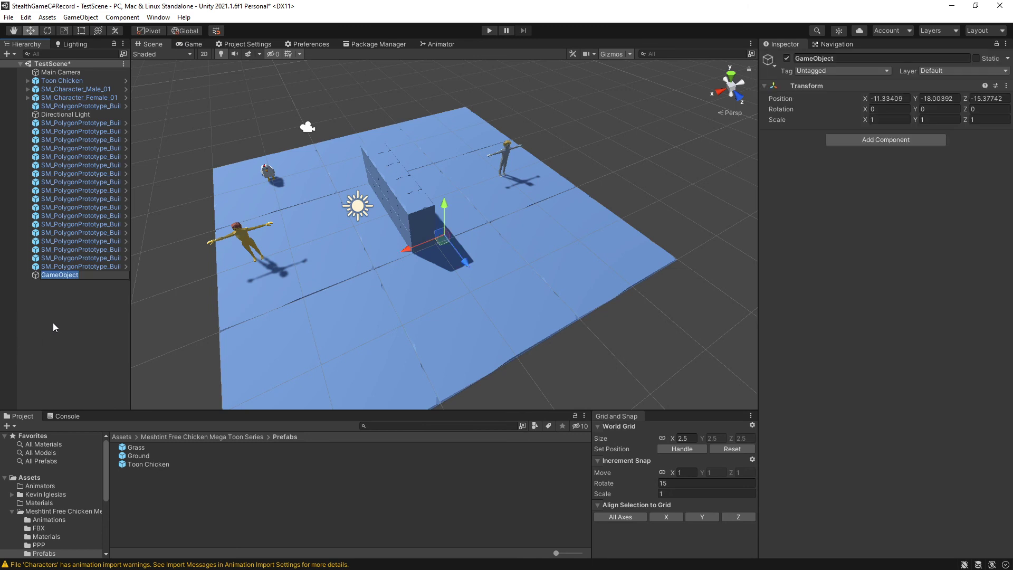
pyautogui.write('_Level')
pyautogui.press('Return')
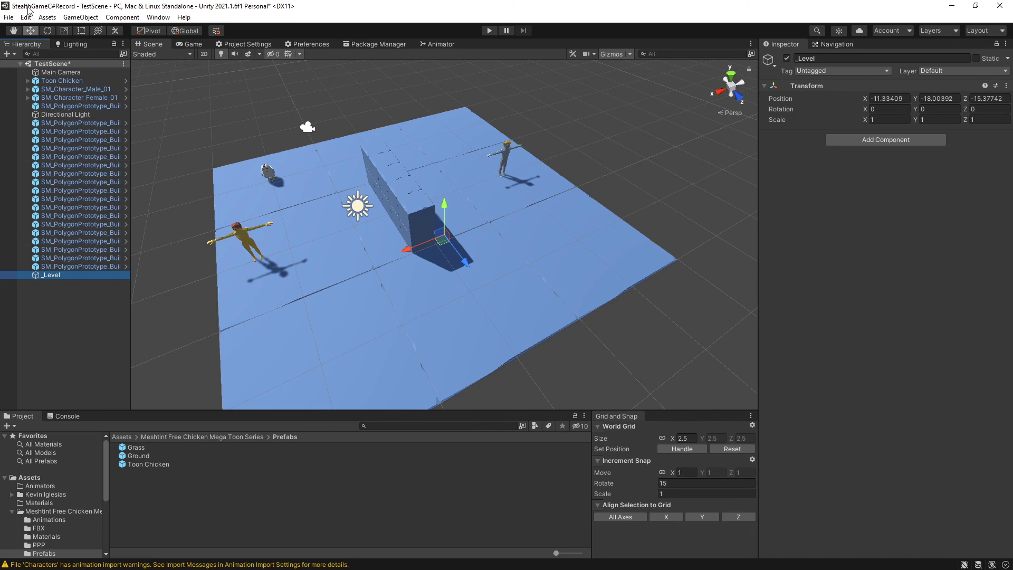
# - Make all the 5x5 floor tiles and the wall blocks numbered (1) to (9) children of _Level
pyautogui.click(79, 122)
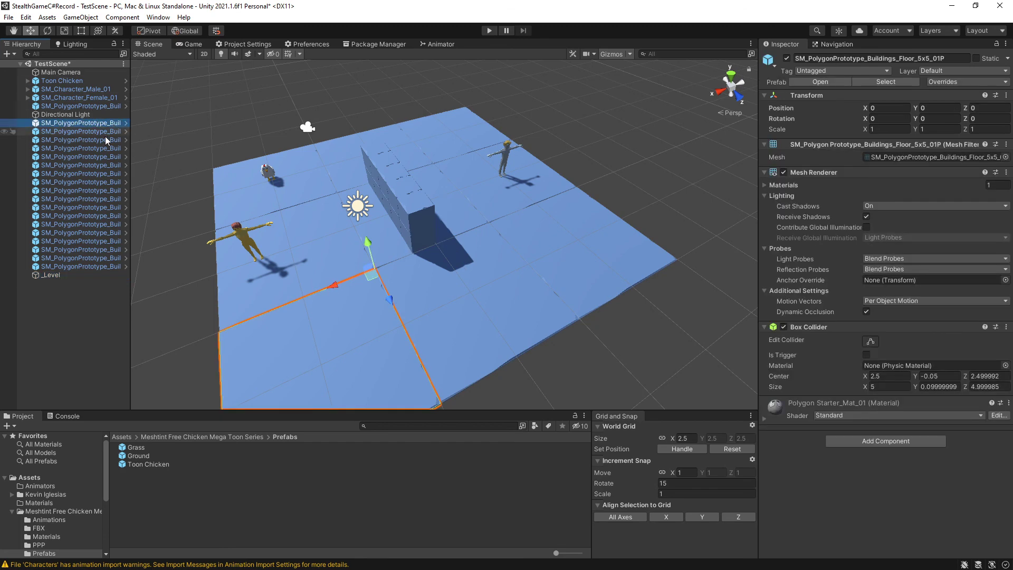
pyautogui.keyDown('shift'); pyautogui.click(103, 266); pyautogui.keyUp('shift')
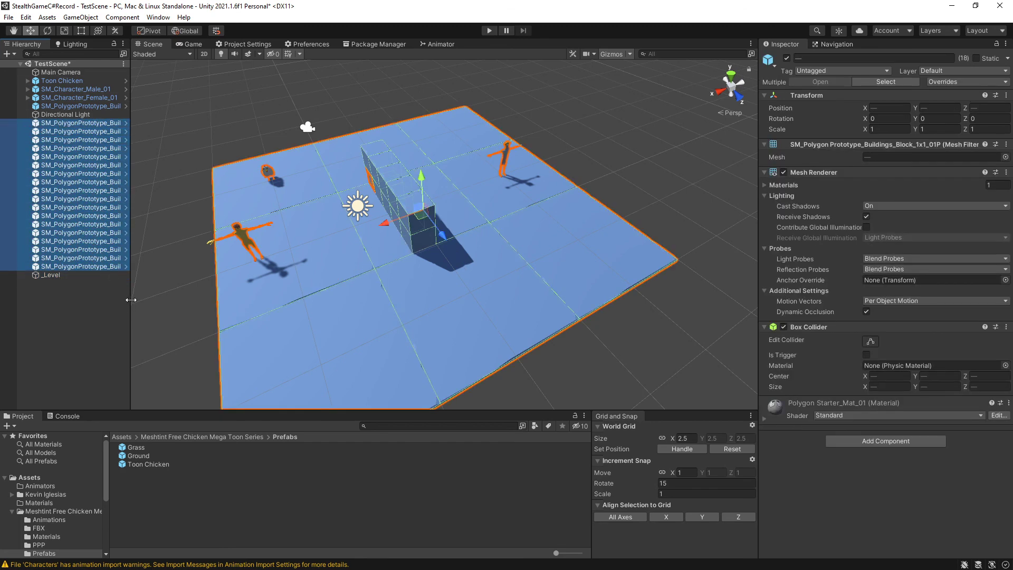
pyautogui.moveTo(130, 303); pyautogui.dragTo(286, 328)
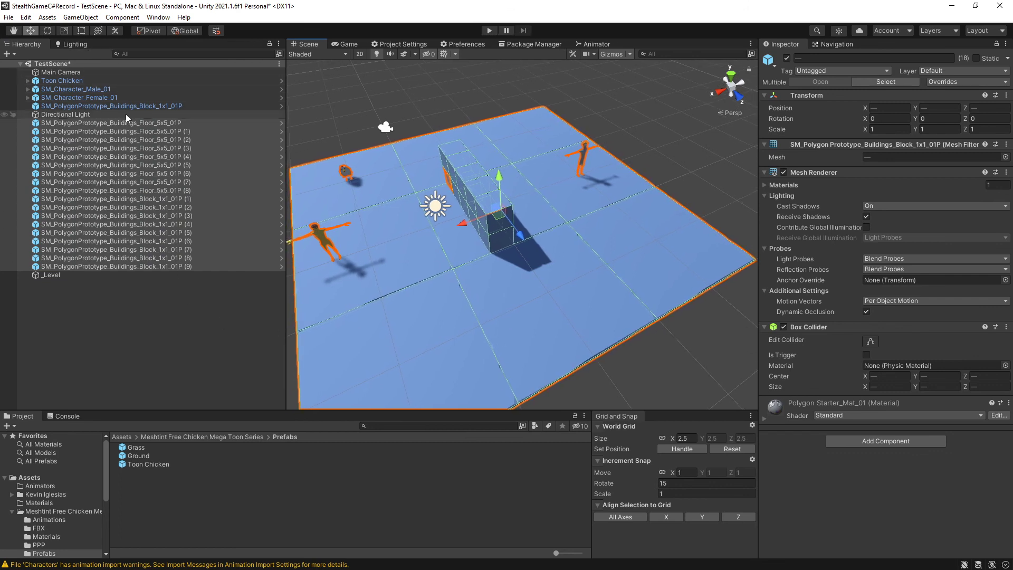
pyautogui.moveTo(129, 247); pyautogui.dragTo(58, 275)
pyautogui.click(27, 122)
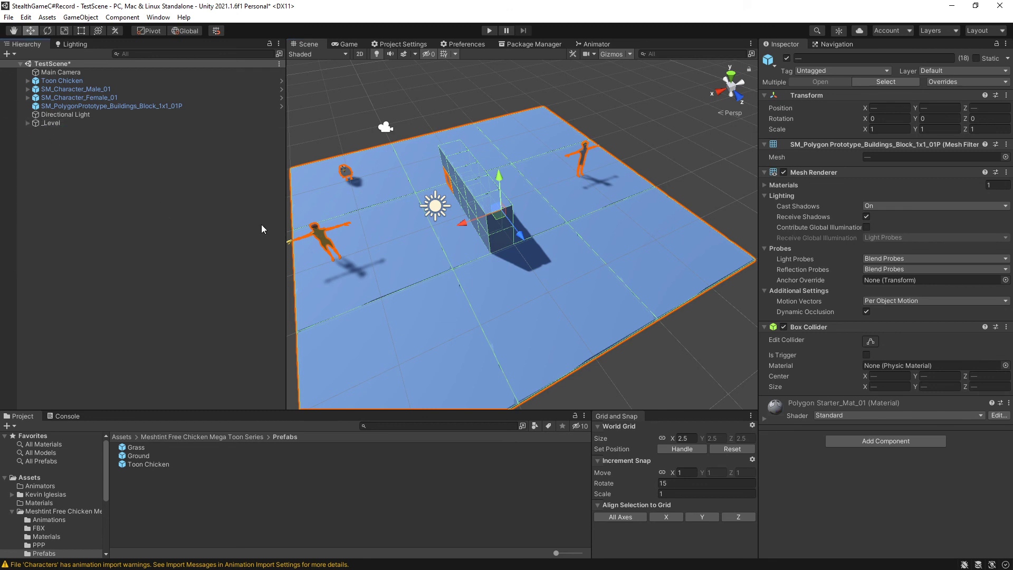
pyautogui.moveTo(554, 218)
pyautogui.mouseDown(button='right')
pyautogui.moveTo(512, 227)
pyautogui.moveTo(535, 224)
pyautogui.mouseUp(button='right')
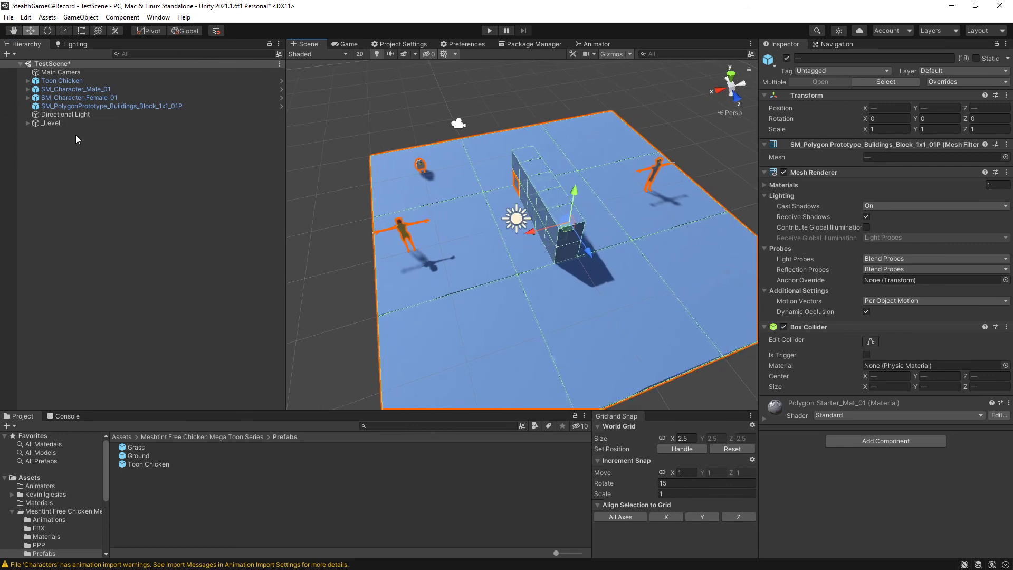
pyautogui.click(56, 124)
pyautogui.click(68, 153)
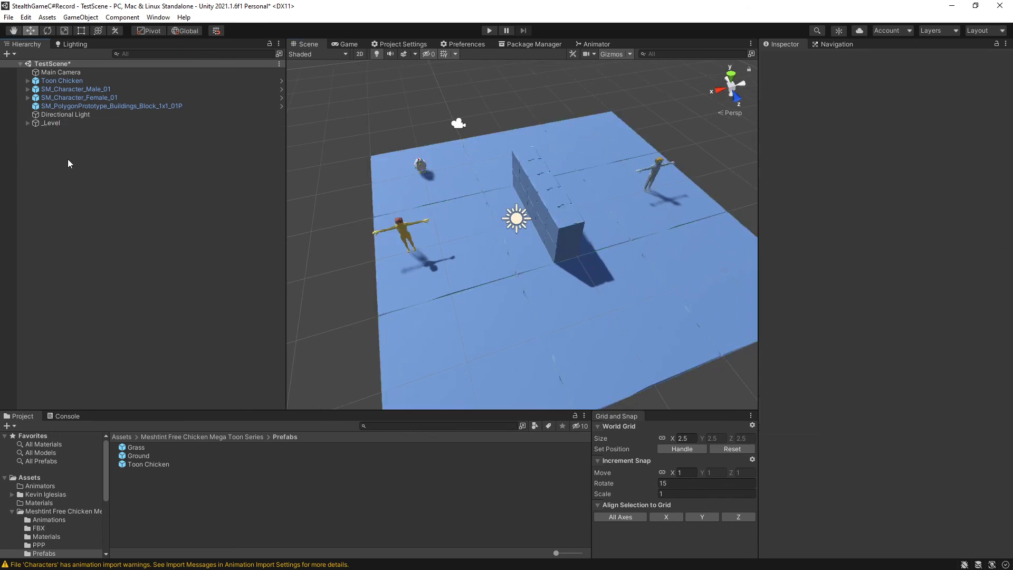
# - Deactivate _Level to reveal the wall block left outside it, and move that block into _Level
pyautogui.click(53, 123)
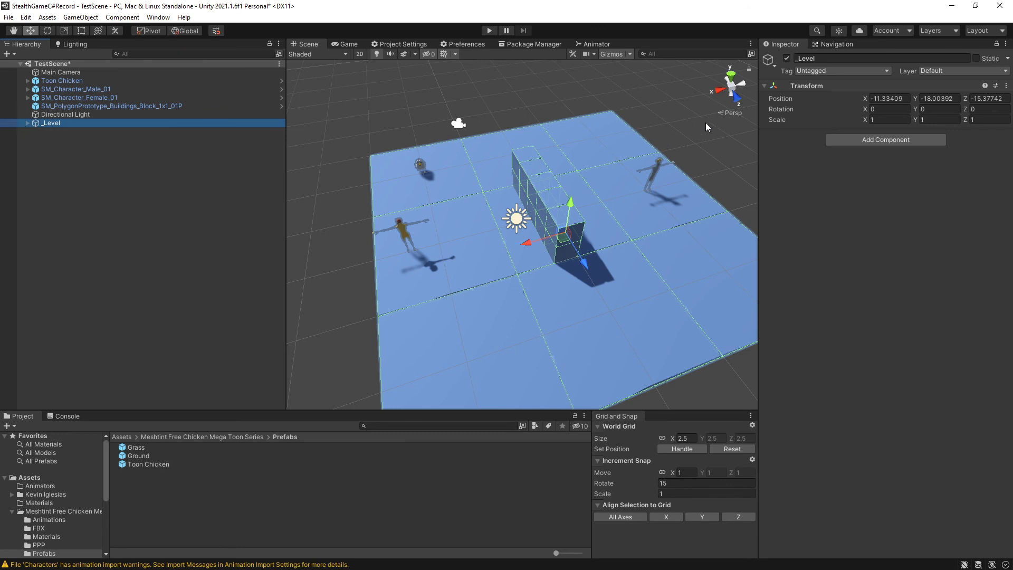
pyautogui.click(786, 58)
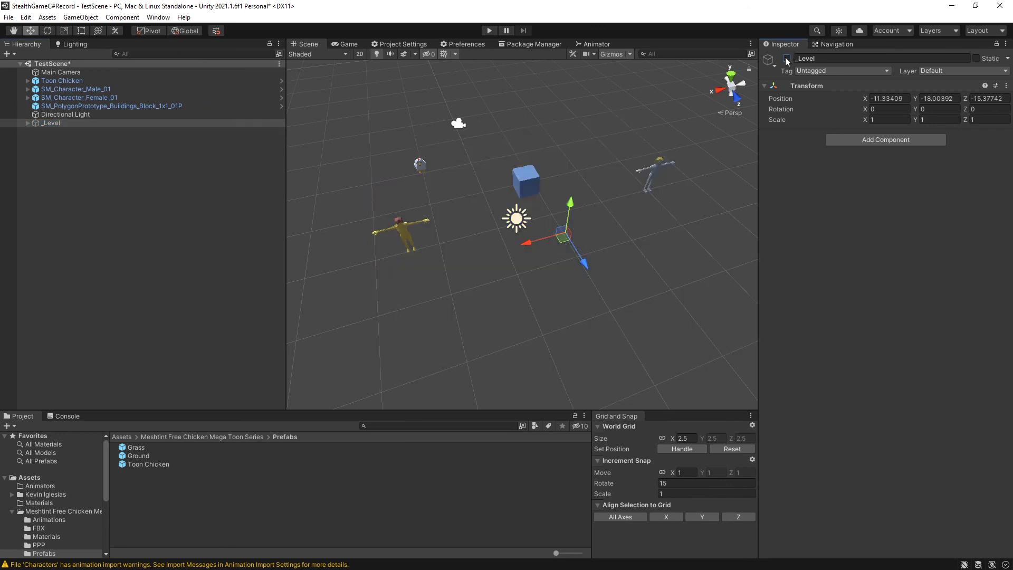
pyautogui.click(786, 59)
pyautogui.click(786, 58)
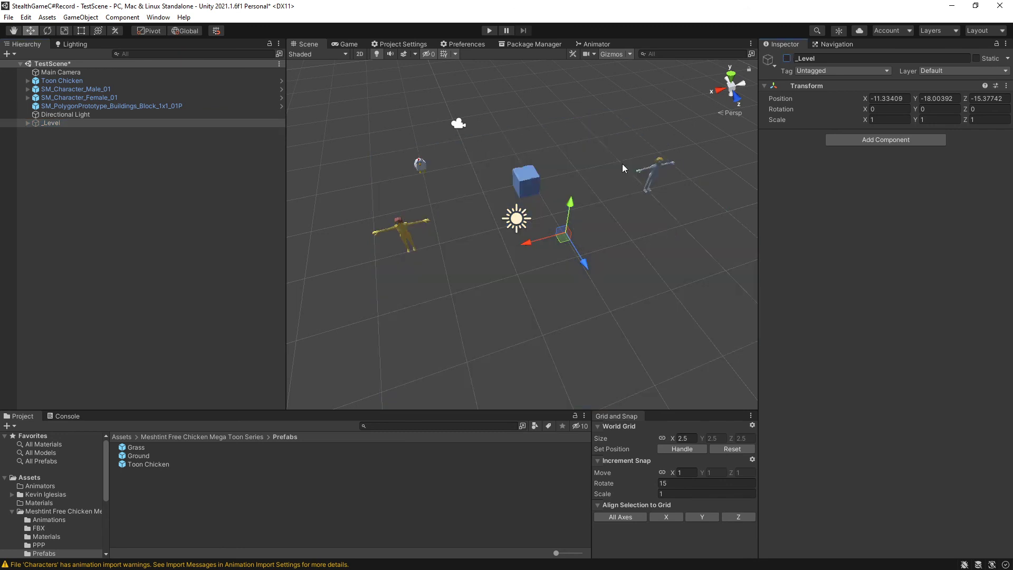
pyautogui.click(528, 184)
pyautogui.moveTo(106, 106); pyautogui.dragTo(53, 123)
pyautogui.click(131, 115)
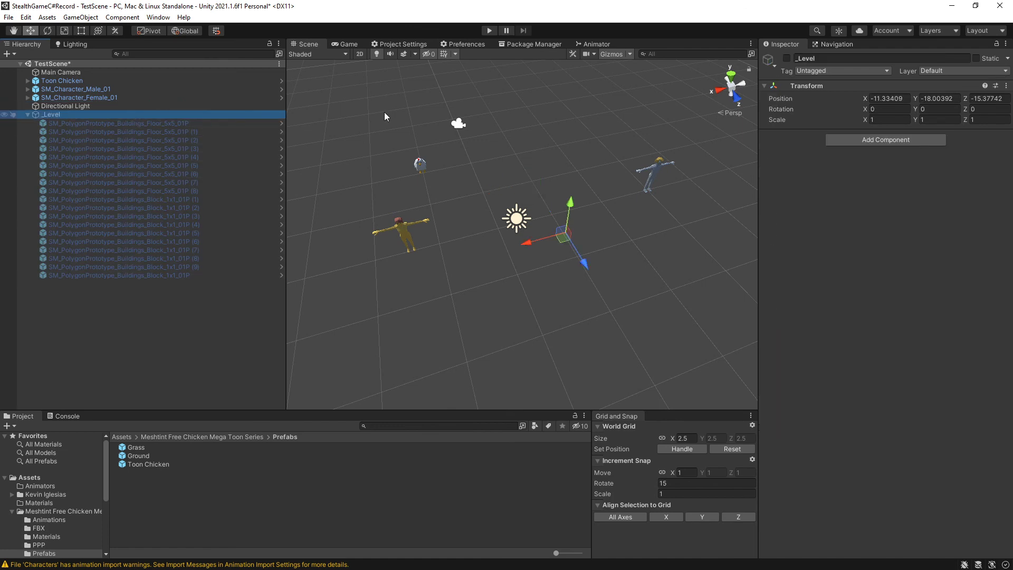
# - Reactivate _Level with all its floor and wall pieces, and save TestScene
pyautogui.click(787, 59)
pyautogui.click(786, 58)
pyautogui.click(787, 59)
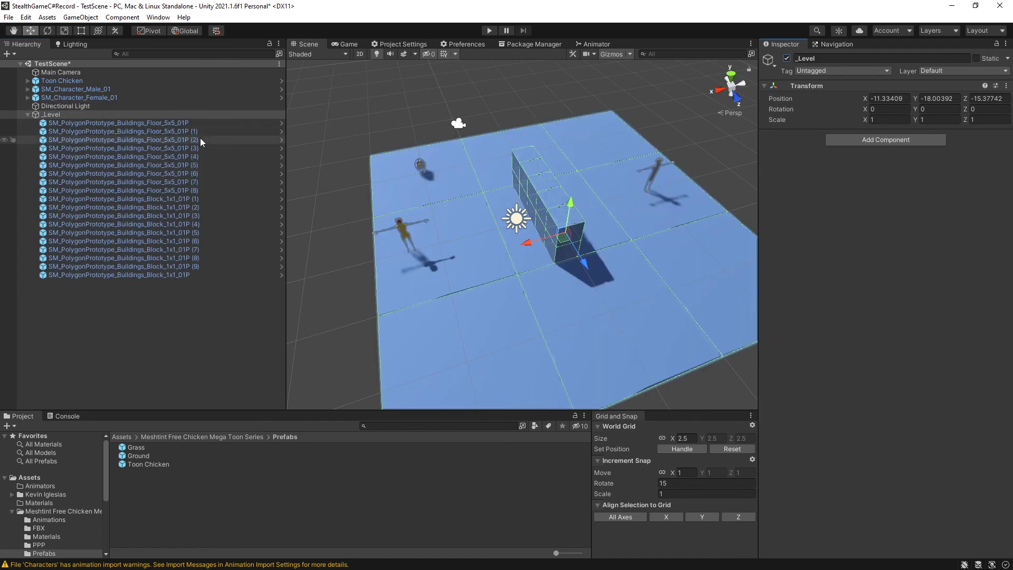
pyautogui.click(26, 115)
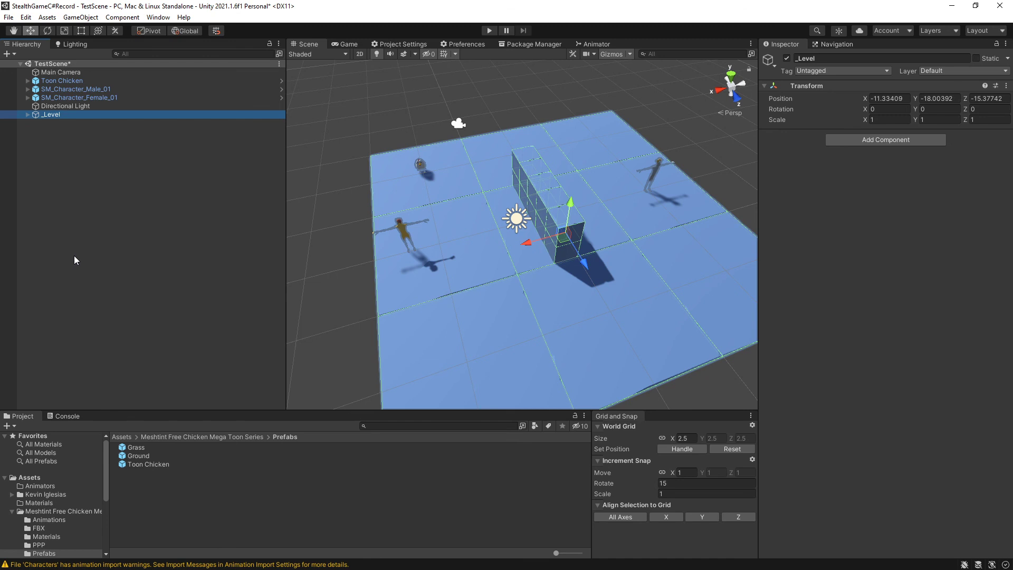
pyautogui.hotkey('ctrl', 's')
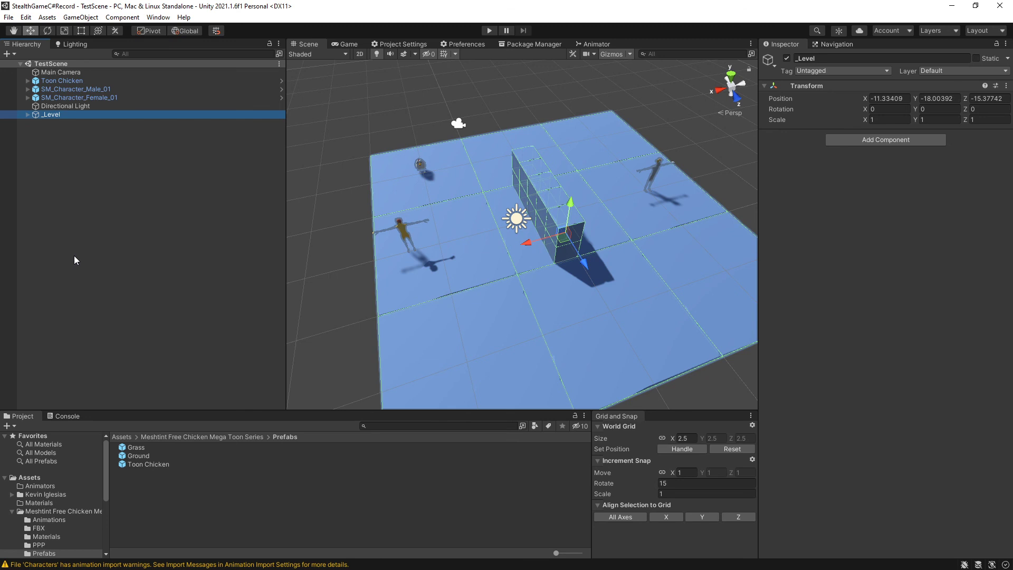